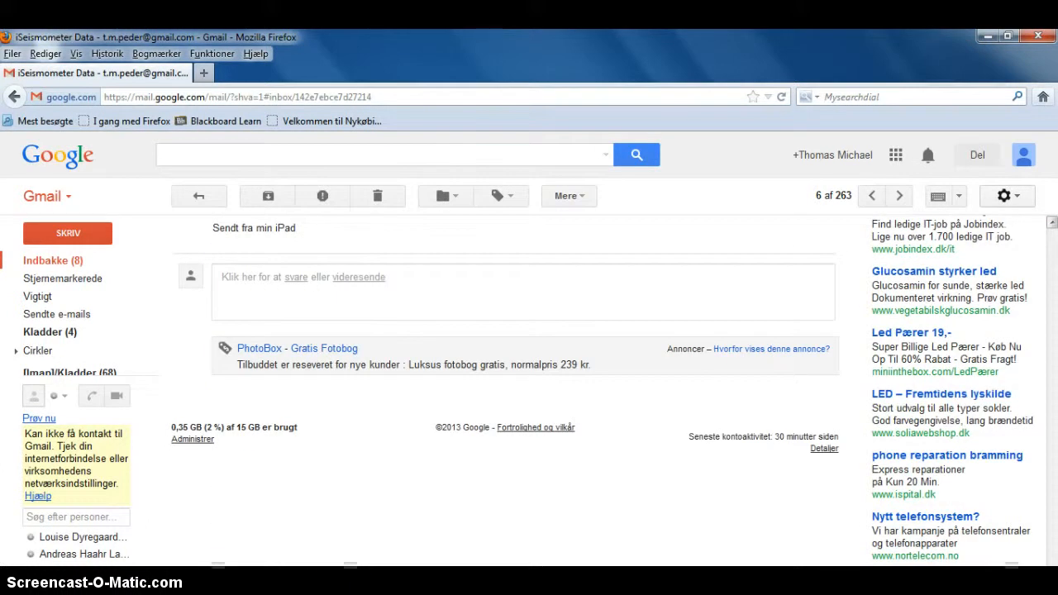
Select and copy the full list of comma-separated readings in the body of the iSeismometer Data e-mail
{"action": "scroll", "coordinate": [1051, 220], "scroll_direction": "up", "scroll_amount": 3}
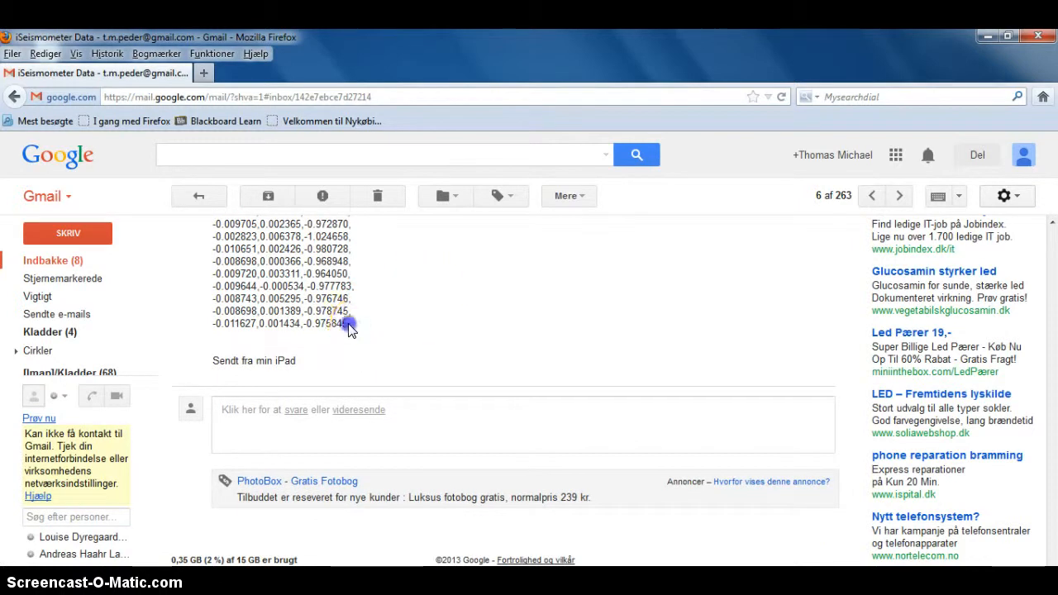
{"action": "left_click_drag", "start_coordinate": [352, 324], "coordinate": [287, 286]}
{"action": "left_click_drag", "start_coordinate": [261, 205], "coordinate": [206, 306]}
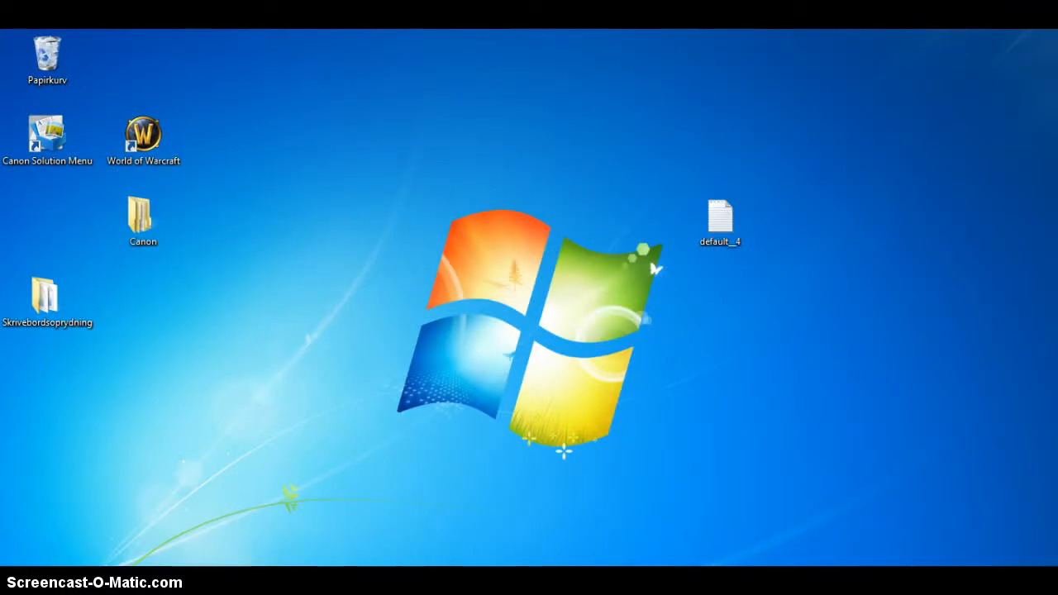
Open a maximized blank Notepad (Notesblok) document and paste the copied seismometer readings into it
{"action": "left_click", "coordinate": [19, 588]}
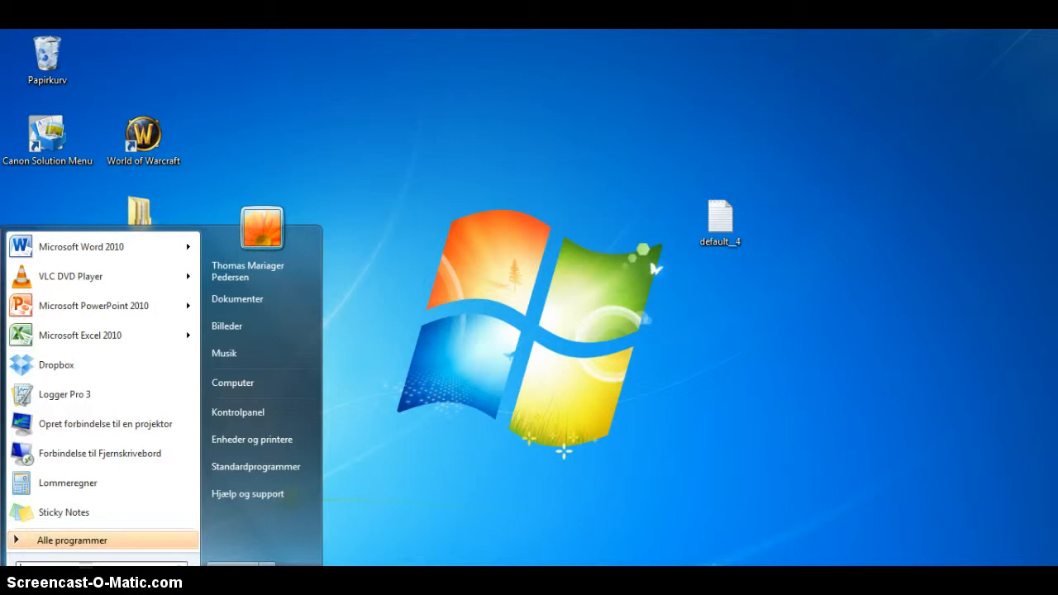
{"action": "type", "text": "note"}
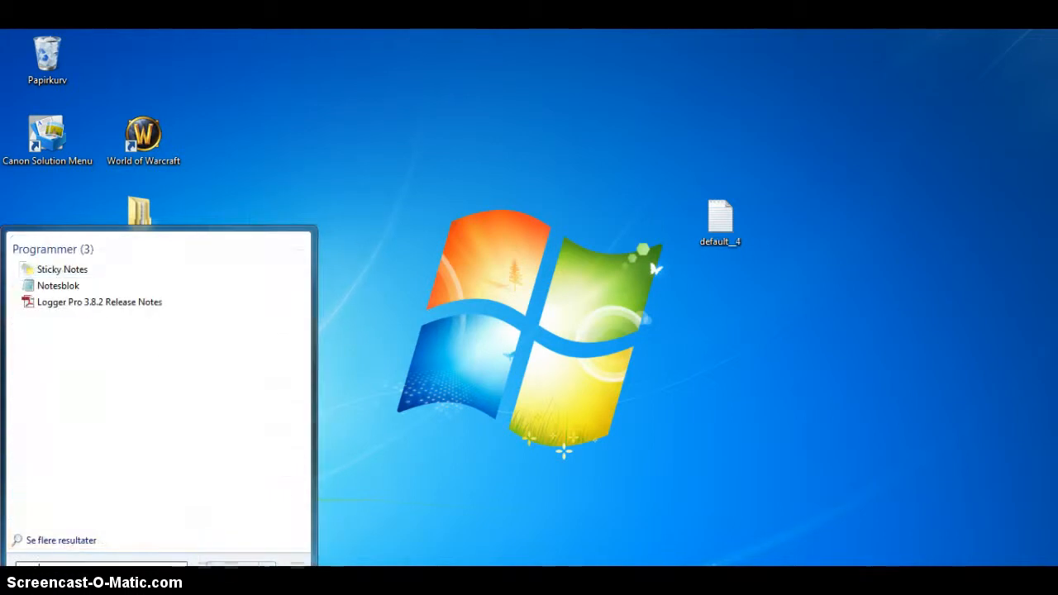
{"action": "left_click", "coordinate": [54, 286]}
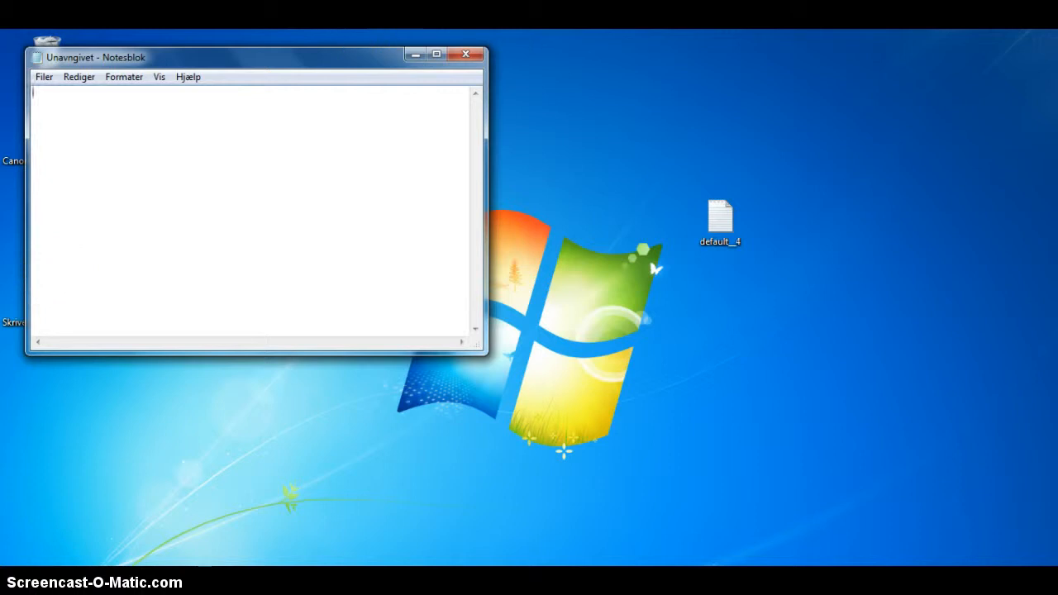
{"action": "left_click", "coordinate": [437, 55]}
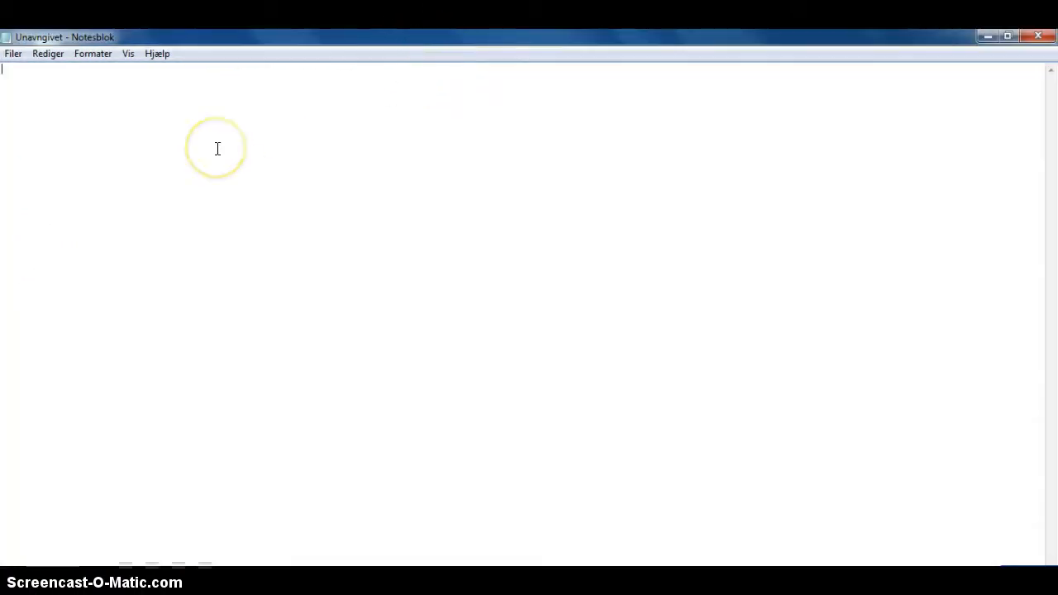
{"action": "key", "text": "ctrl+v"}
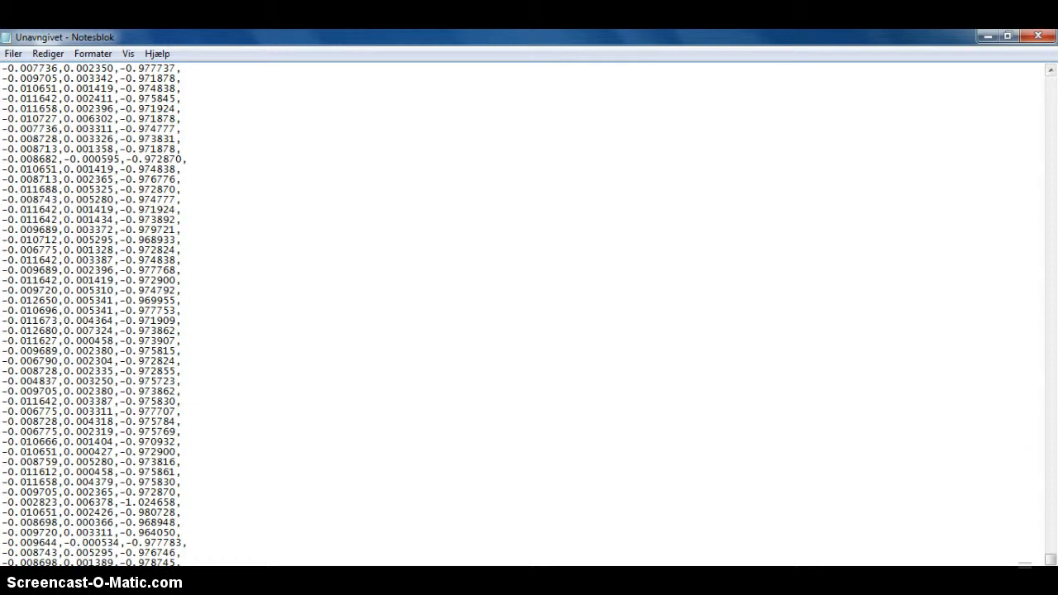
{"action": "left_click_drag", "start_coordinate": [1051, 560], "coordinate": [1051, 83]}
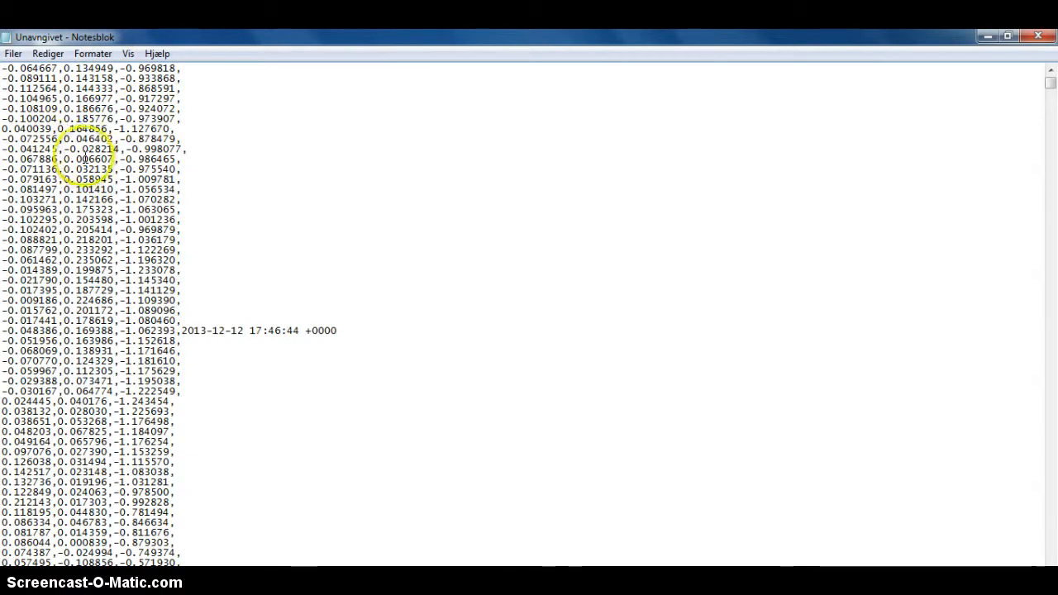
Select all the pasted text and replace every comma with a semicolon
{"action": "left_click", "coordinate": [51, 54]}
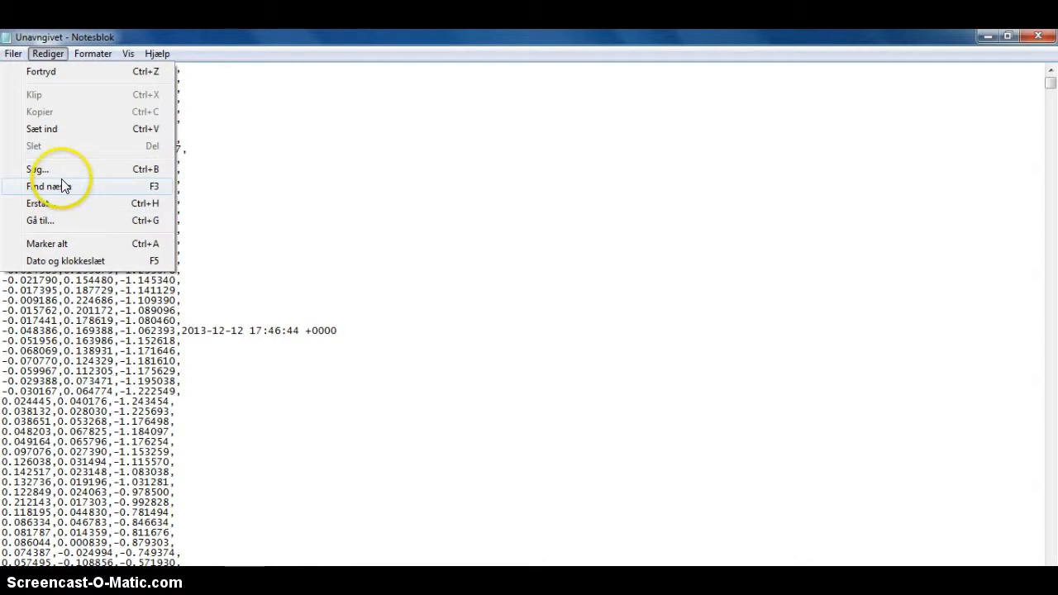
{"action": "left_click", "coordinate": [58, 241]}
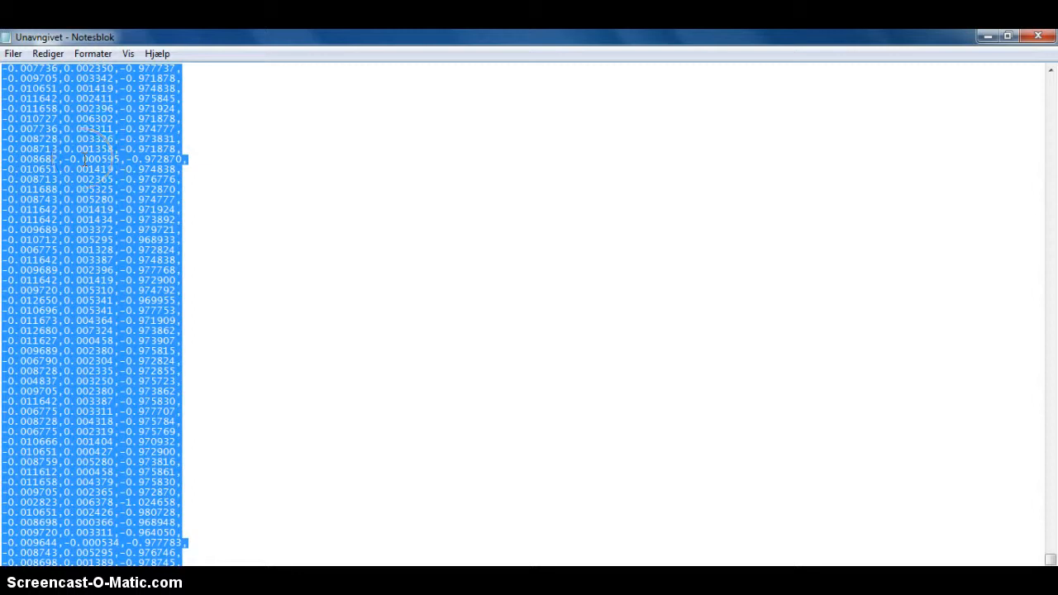
{"action": "left_click", "coordinate": [48, 53]}
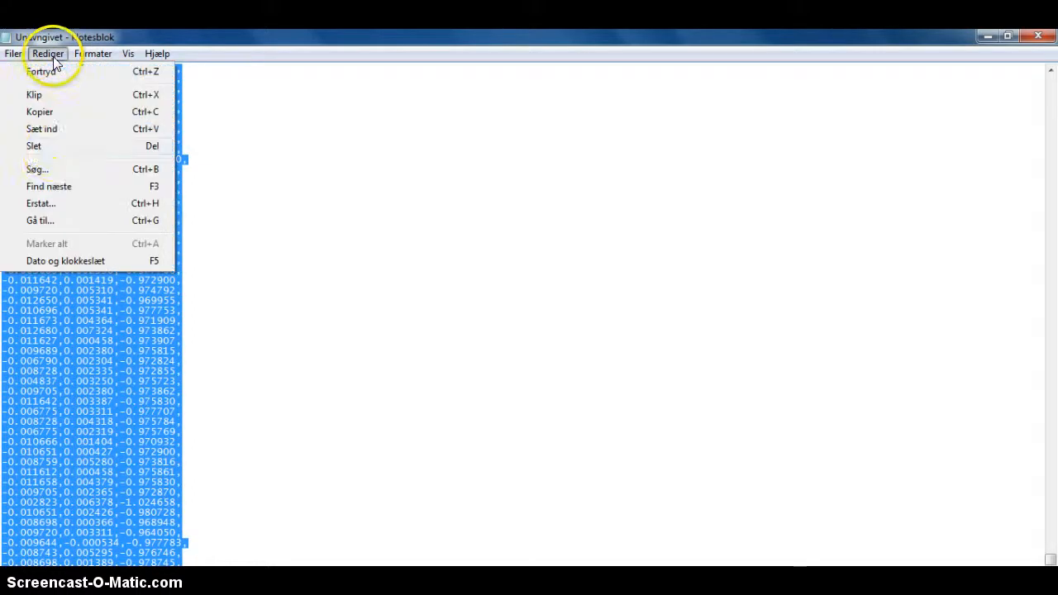
{"action": "left_click", "coordinate": [49, 204]}
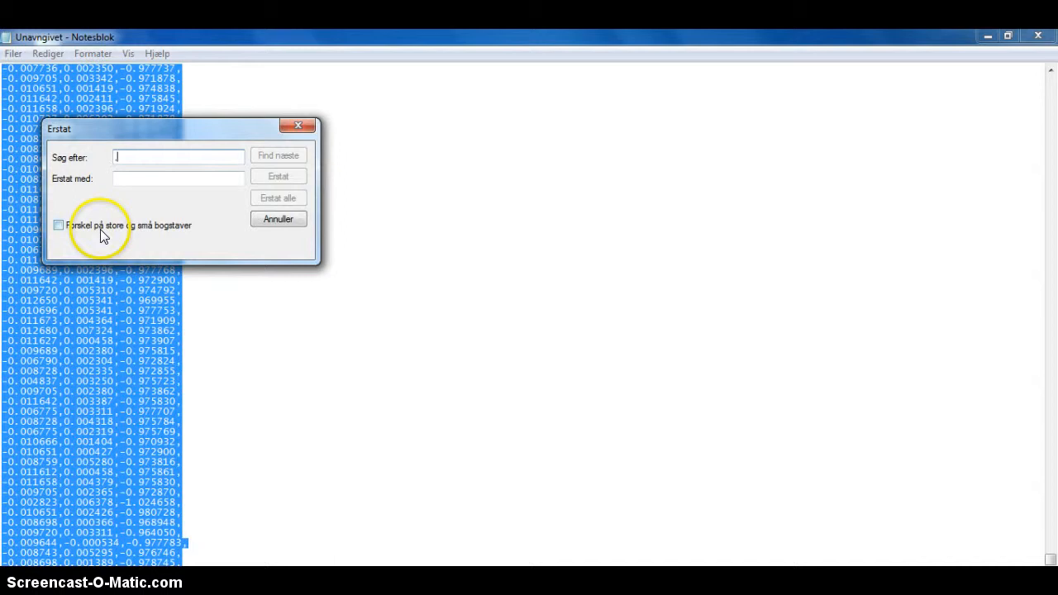
{"action": "type", "text": "."}
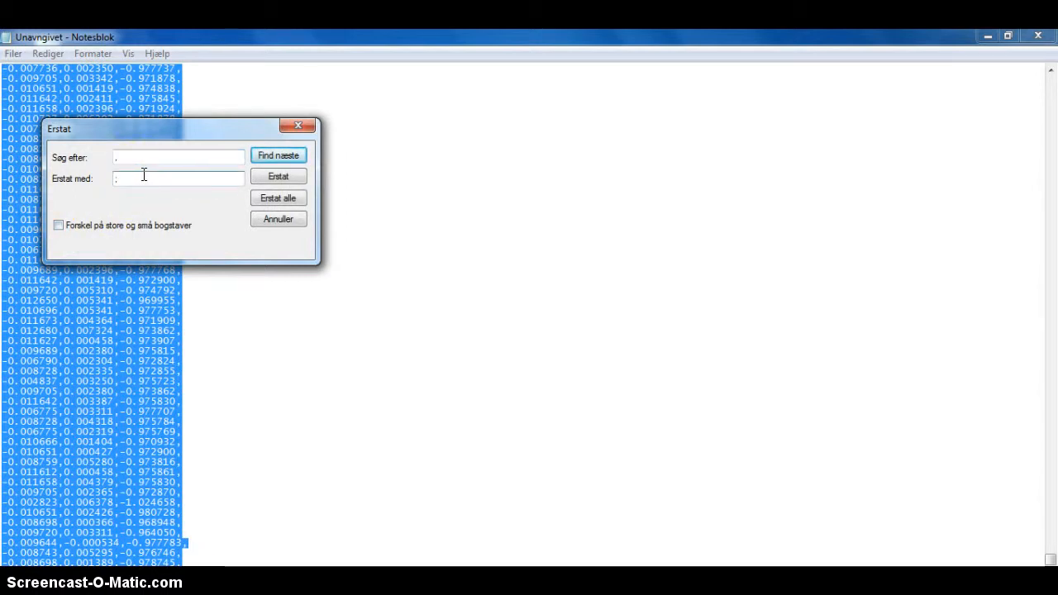
{"action": "left_click", "coordinate": [278, 198]}
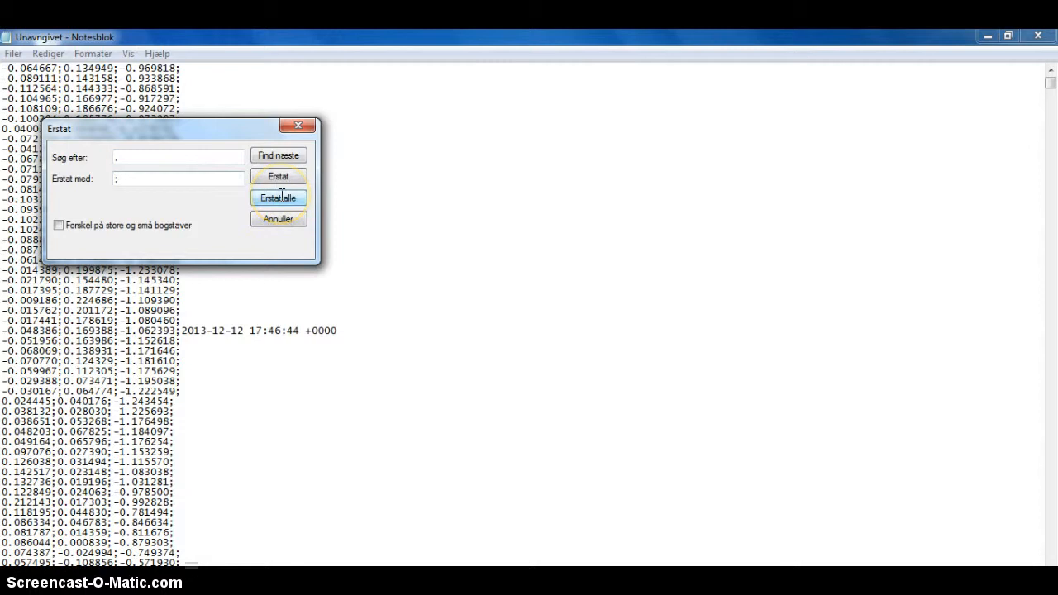
{"action": "left_click", "coordinate": [150, 155]}
{"action": "key", "text": "BackSpace"}
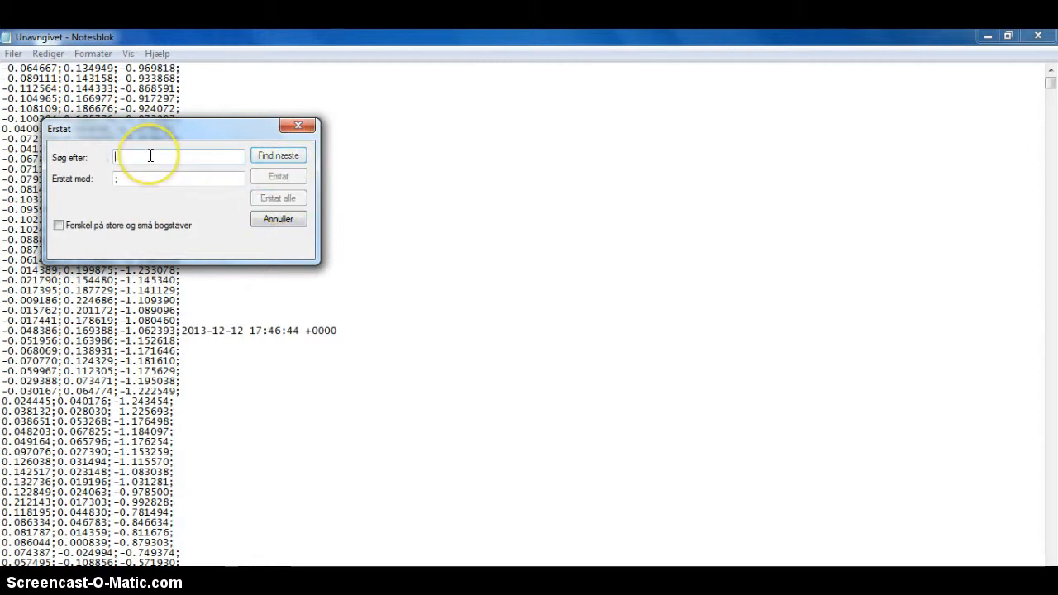
{"action": "type", "text": "."}
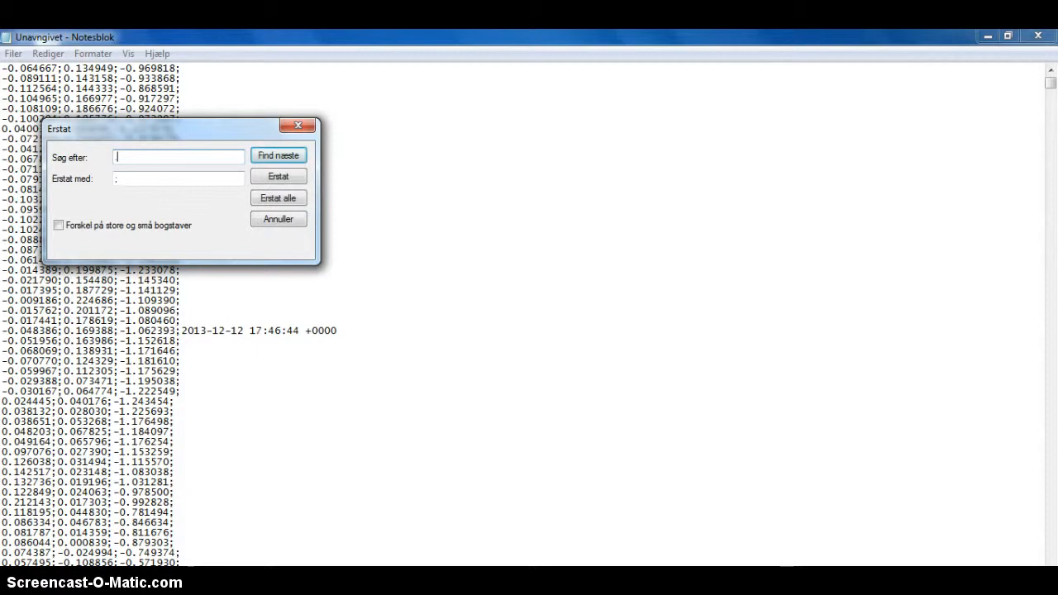
{"action": "left_click", "coordinate": [150, 179]}
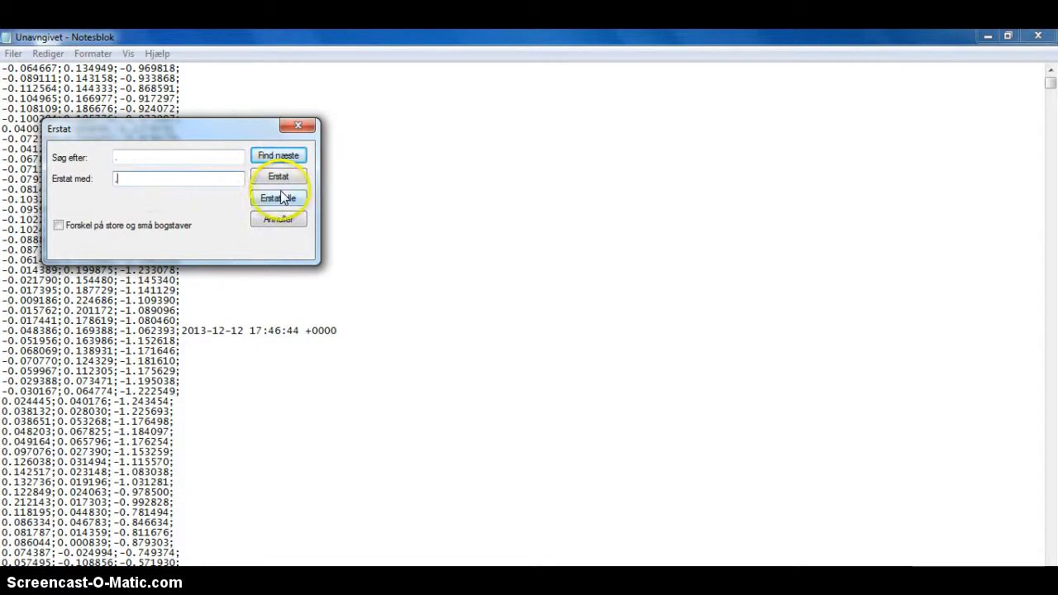
{"action": "left_click", "coordinate": [298, 126]}
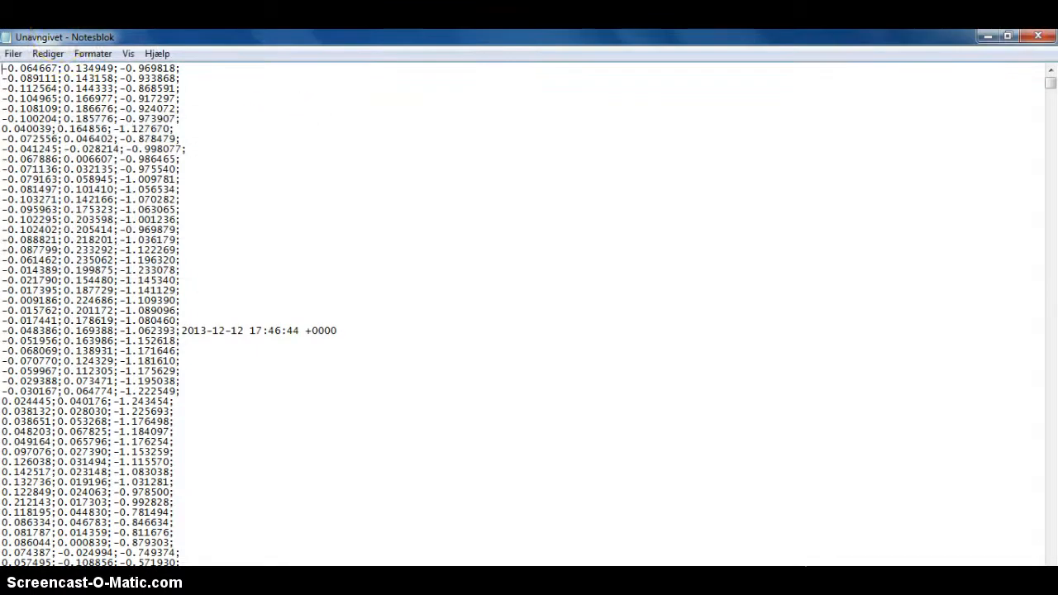
Select all the text again, replace every decimal point with a comma, and close the replace dialog
{"action": "left_click", "coordinate": [47, 54]}
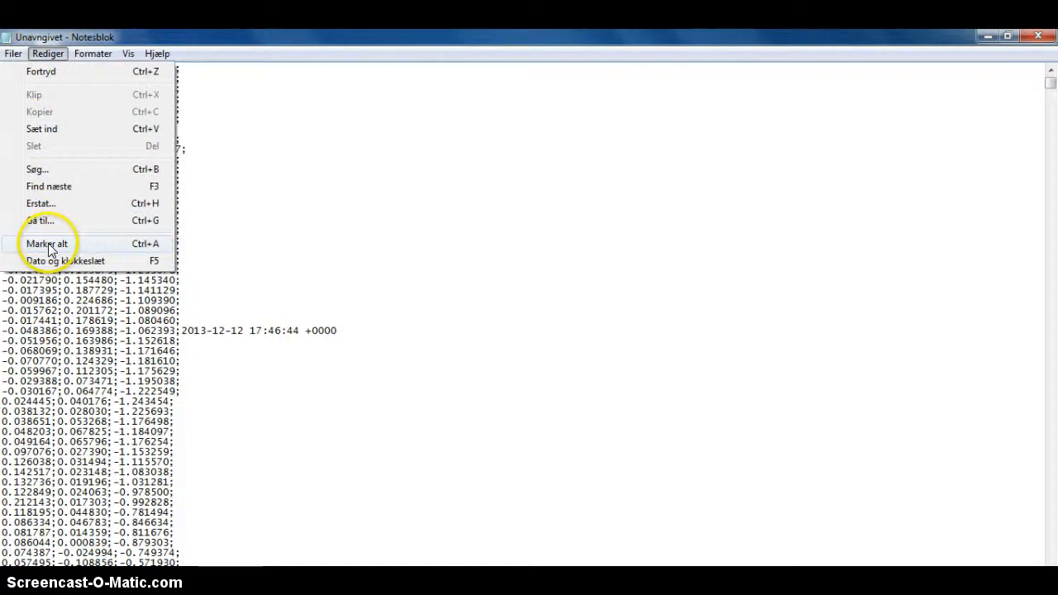
{"action": "left_click", "coordinate": [47, 244]}
{"action": "left_click", "coordinate": [50, 51]}
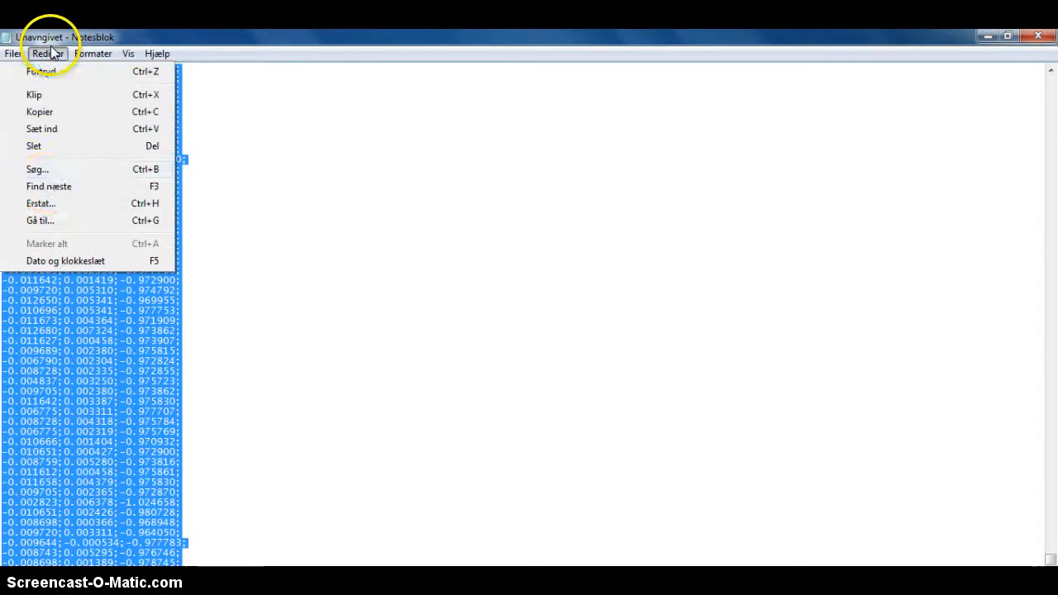
{"action": "left_click", "coordinate": [43, 203]}
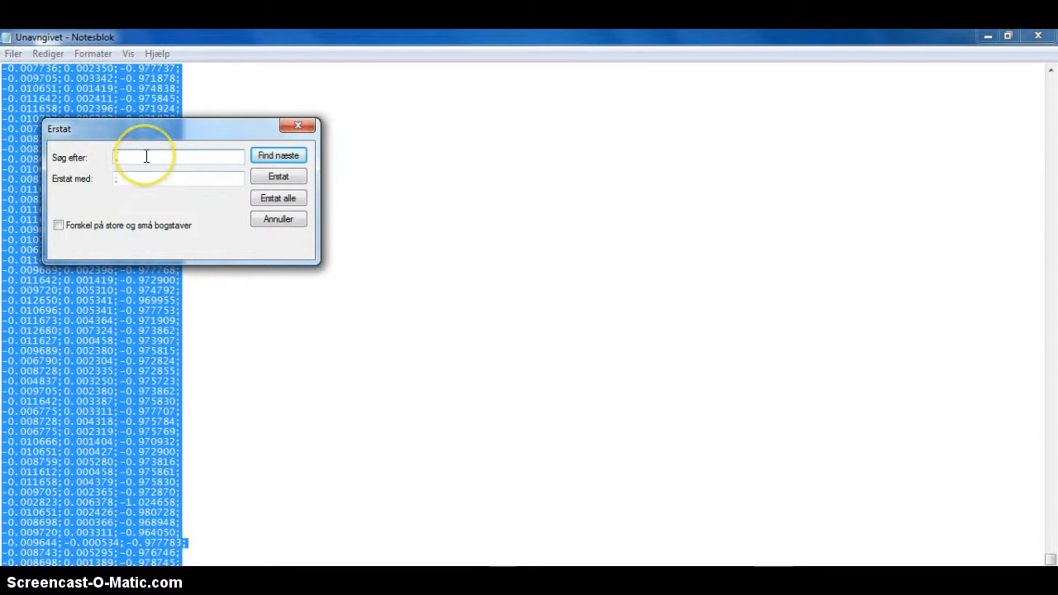
{"action": "key", "text": "BackSpace"}
{"action": "type", "text": "."}
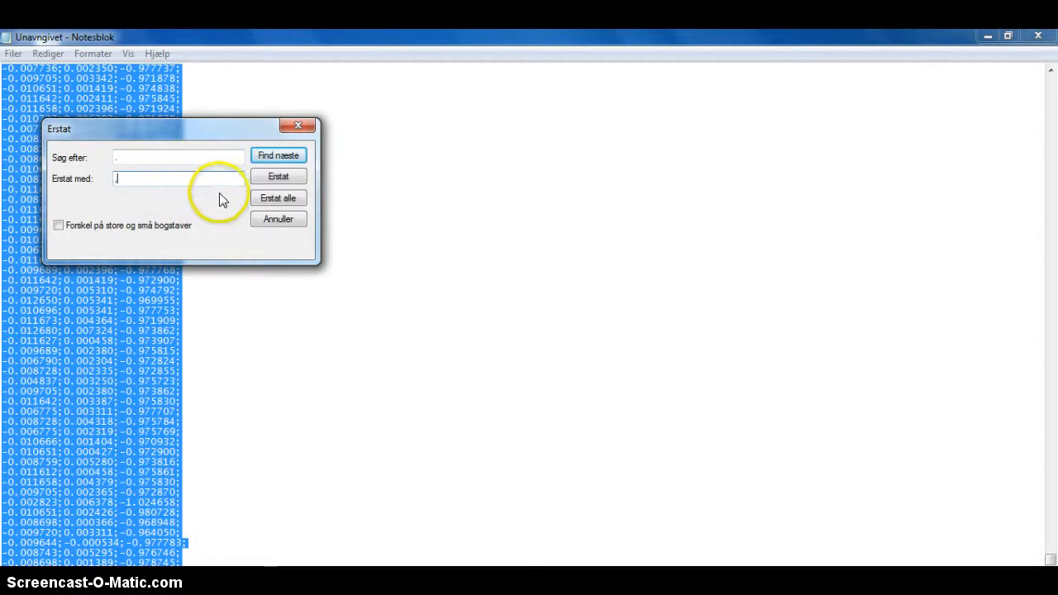
{"action": "type", "text": ","}
{"action": "left_click", "coordinate": [264, 192]}
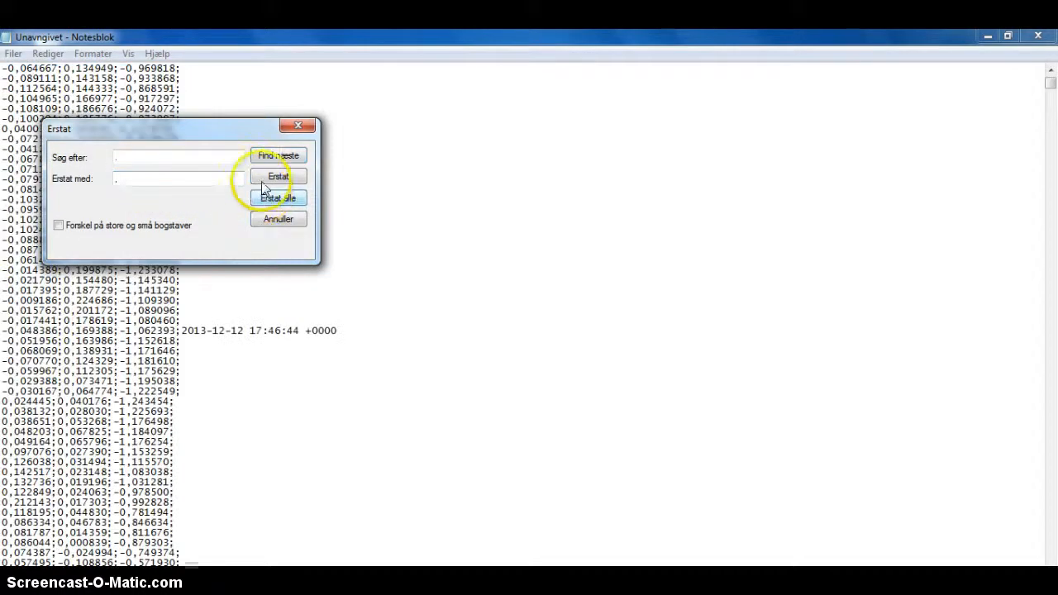
{"action": "left_click", "coordinate": [298, 126]}
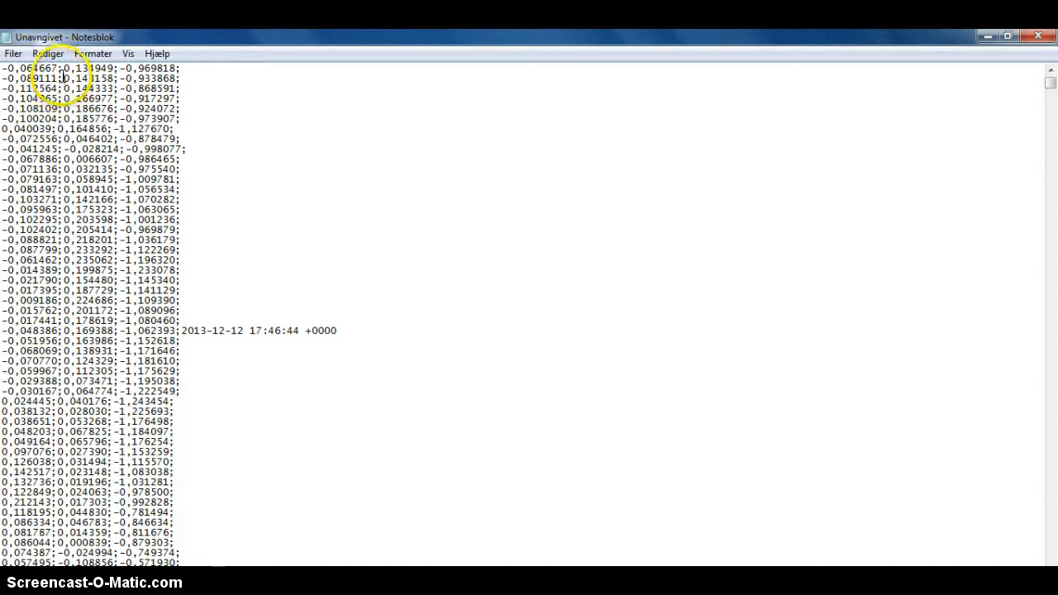
{"action": "left_click", "coordinate": [63, 78]}
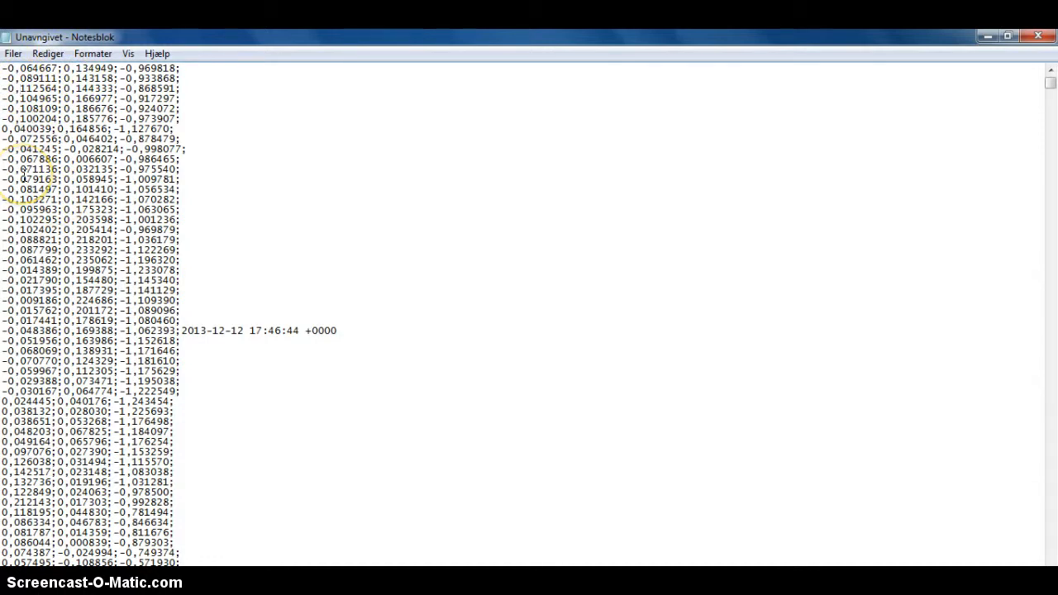
Save the text document to the desktop (Skrivebord) as iseismoprøve and close it
{"action": "left_click", "coordinate": [14, 53]}
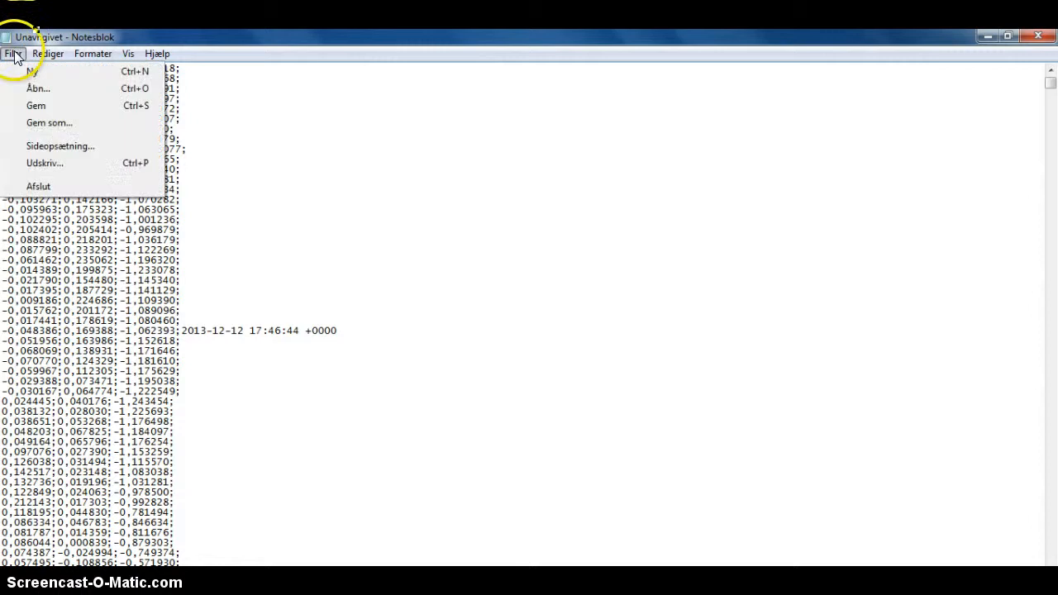
{"action": "left_click", "coordinate": [48, 123]}
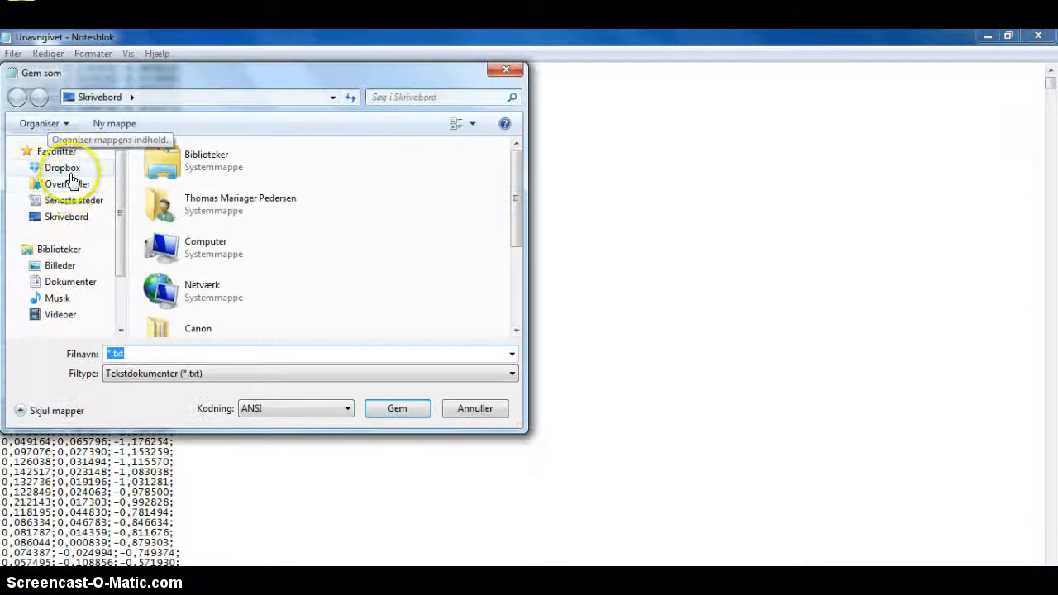
{"action": "left_click", "coordinate": [66, 215]}
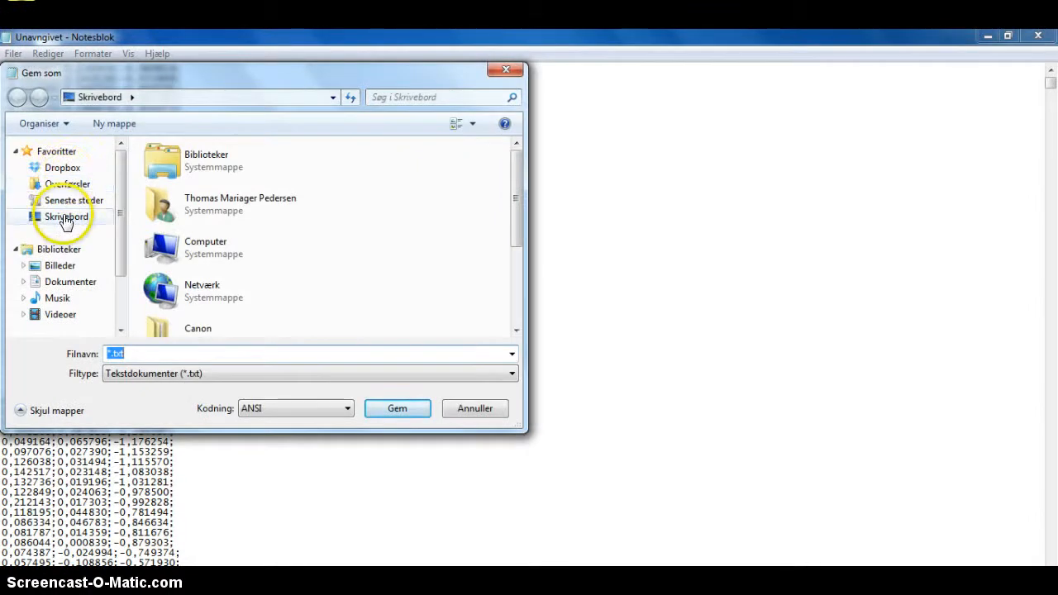
{"action": "left_click", "coordinate": [148, 353]}
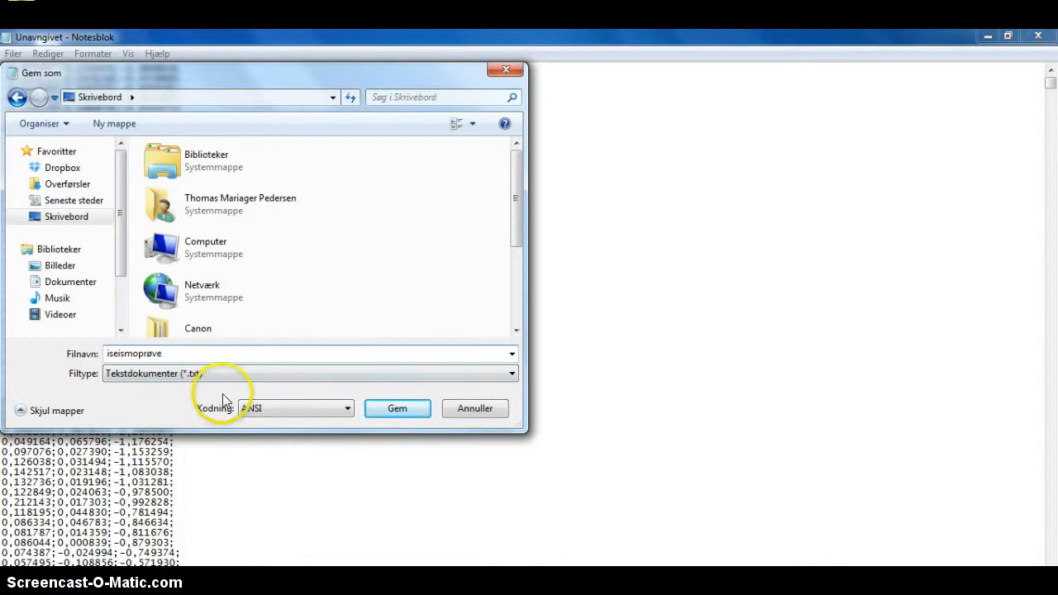
{"action": "left_click", "coordinate": [398, 408]}
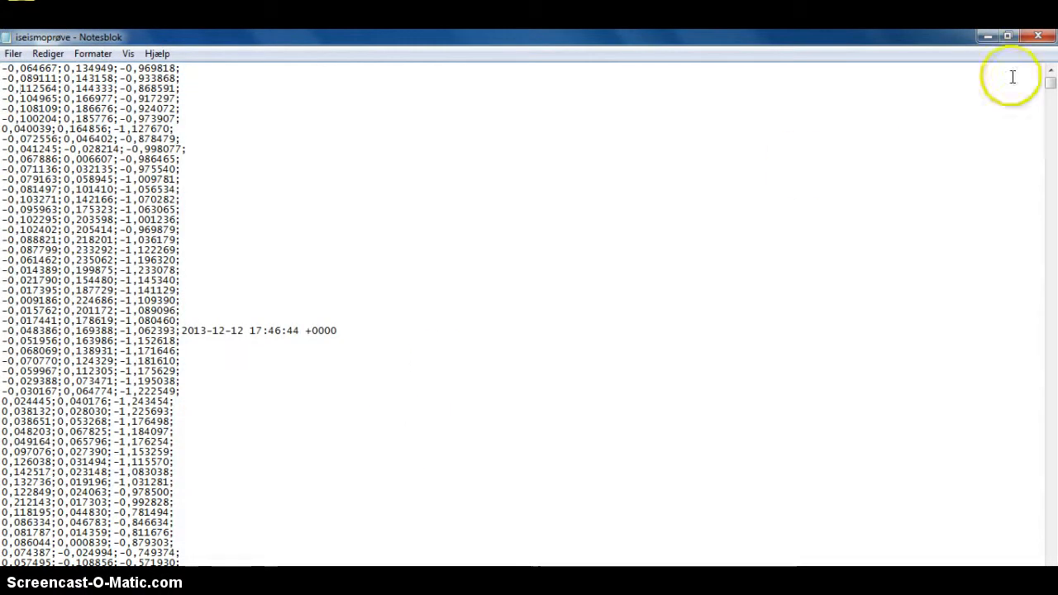
{"action": "left_click", "coordinate": [1038, 36]}
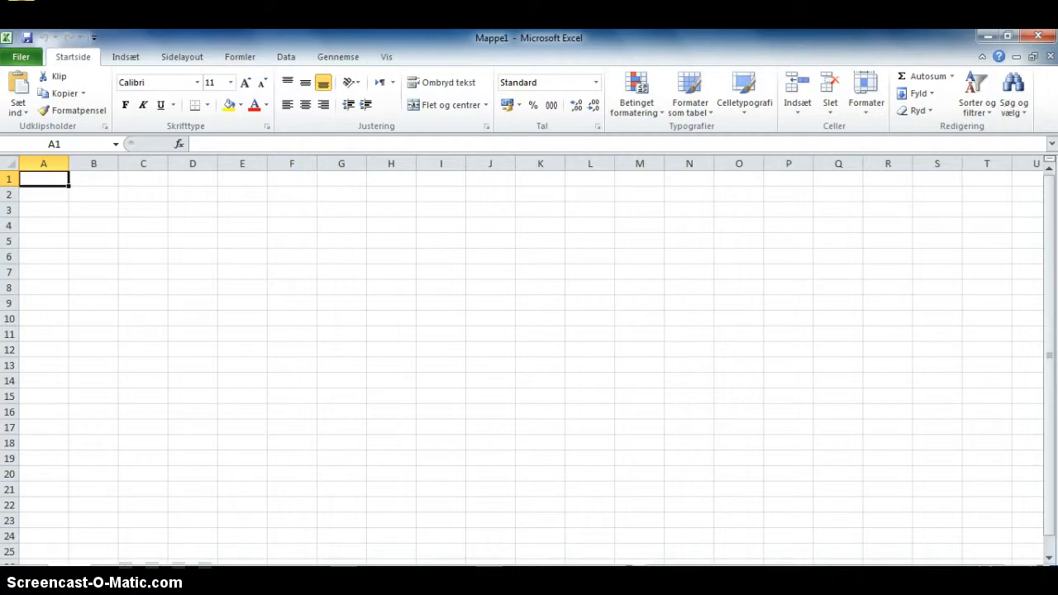
Close the blank workbook and browse to the desktop (Skrivebord) for a file to open
{"action": "left_click", "coordinate": [18, 60]}
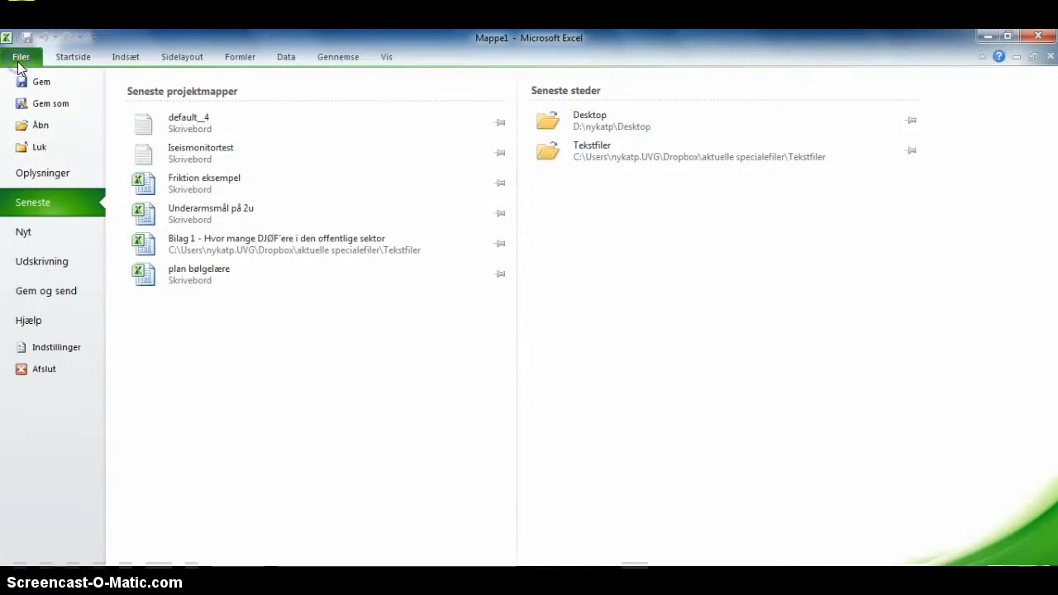
{"action": "left_click", "coordinate": [40, 147]}
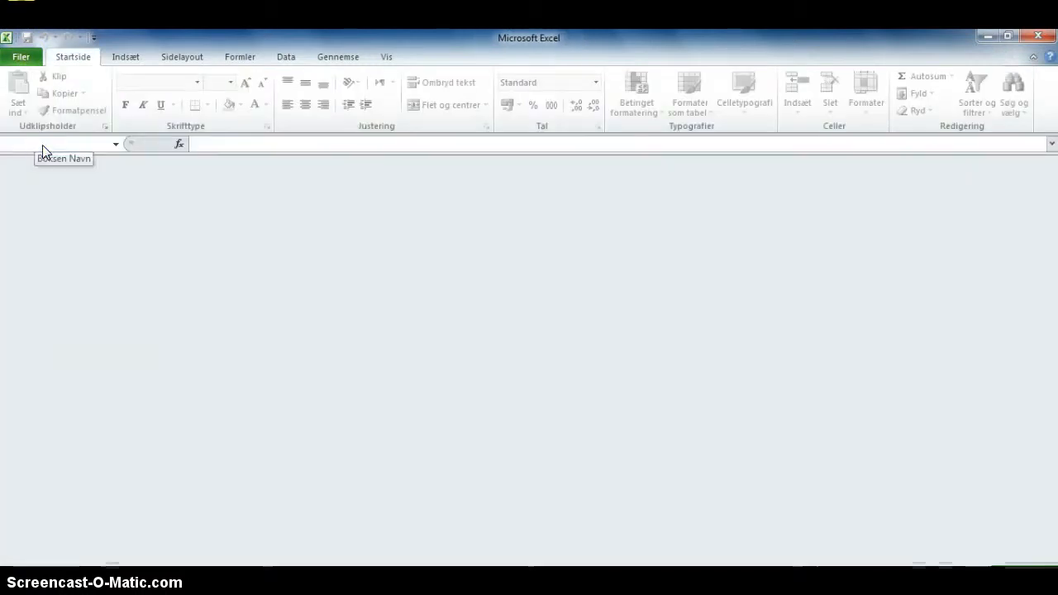
{"action": "left_click", "coordinate": [20, 65]}
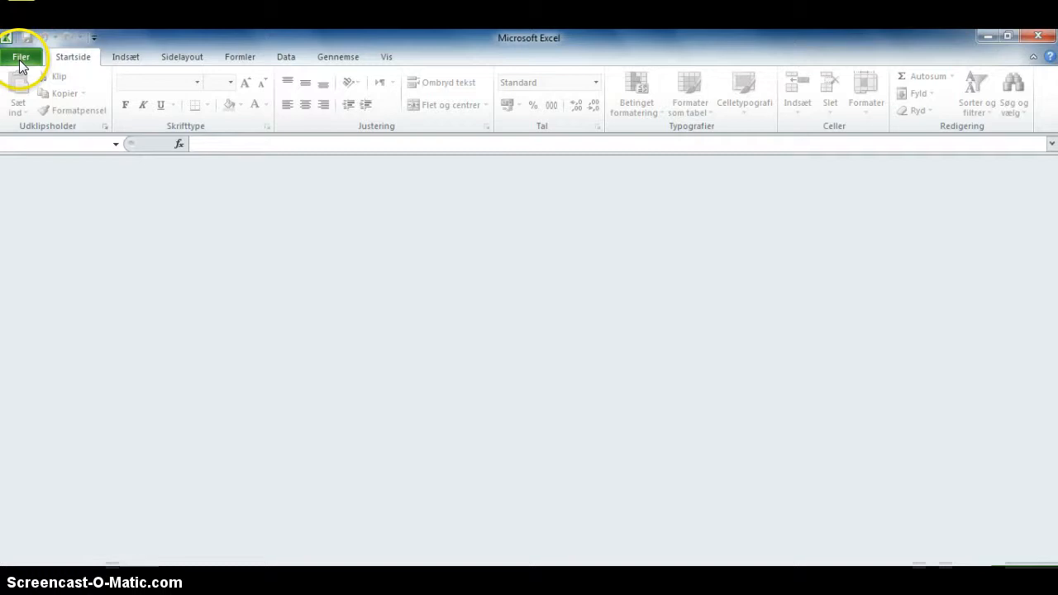
{"action": "left_click", "coordinate": [21, 65]}
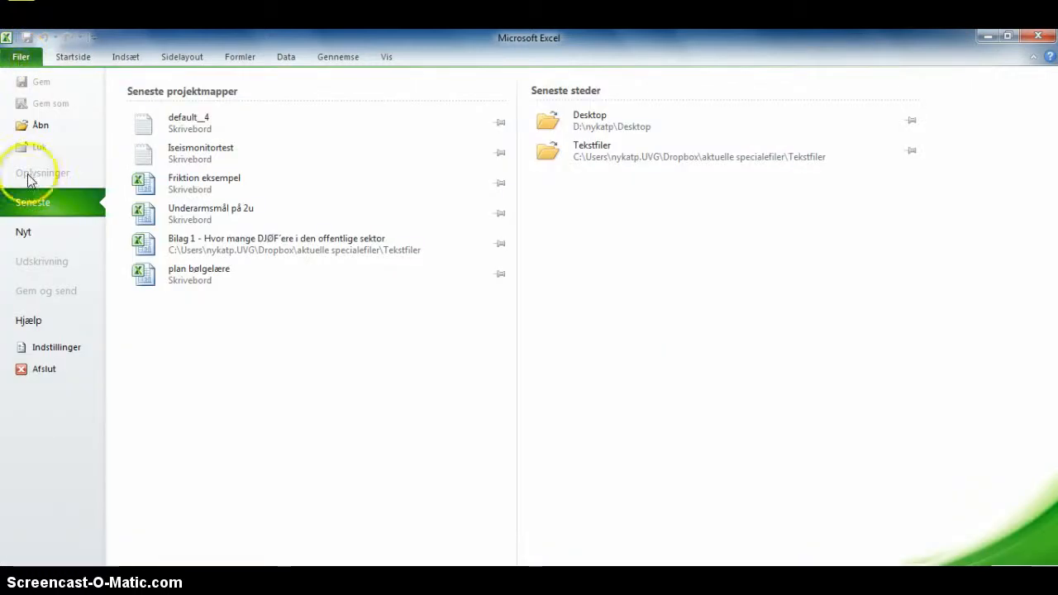
{"action": "left_click", "coordinate": [42, 125]}
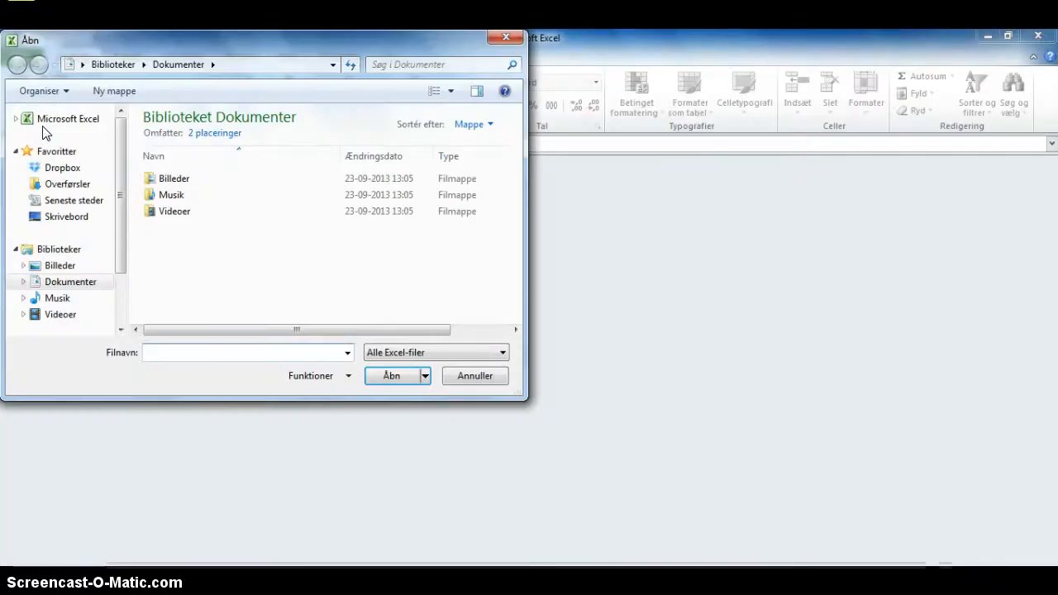
{"action": "left_click", "coordinate": [65, 216]}
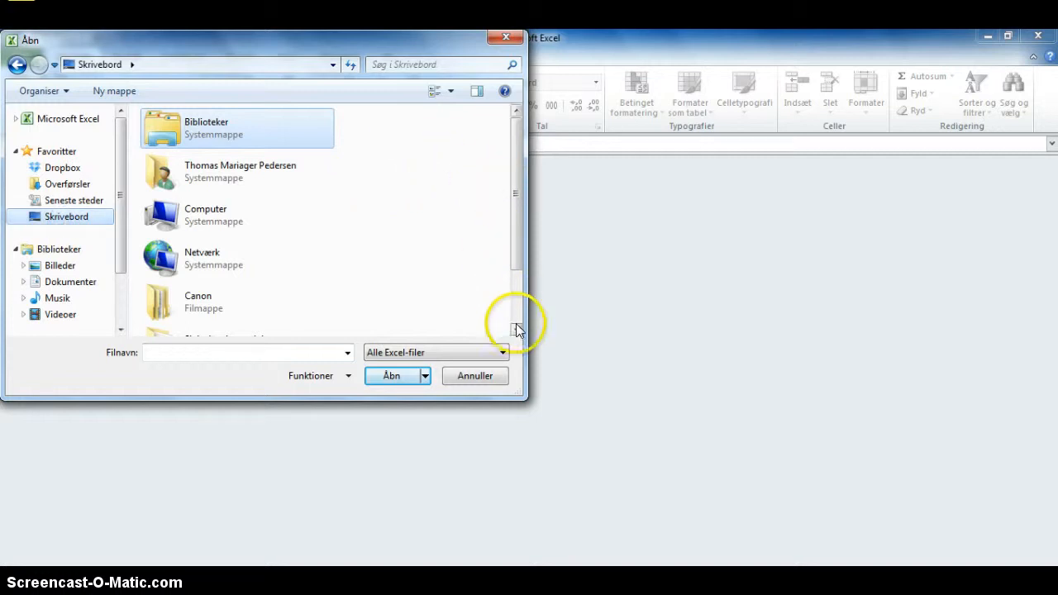
List all file types (Alle filer) and open the text document iseismoprøve from the desktop
{"action": "left_click", "coordinate": [505, 352]}
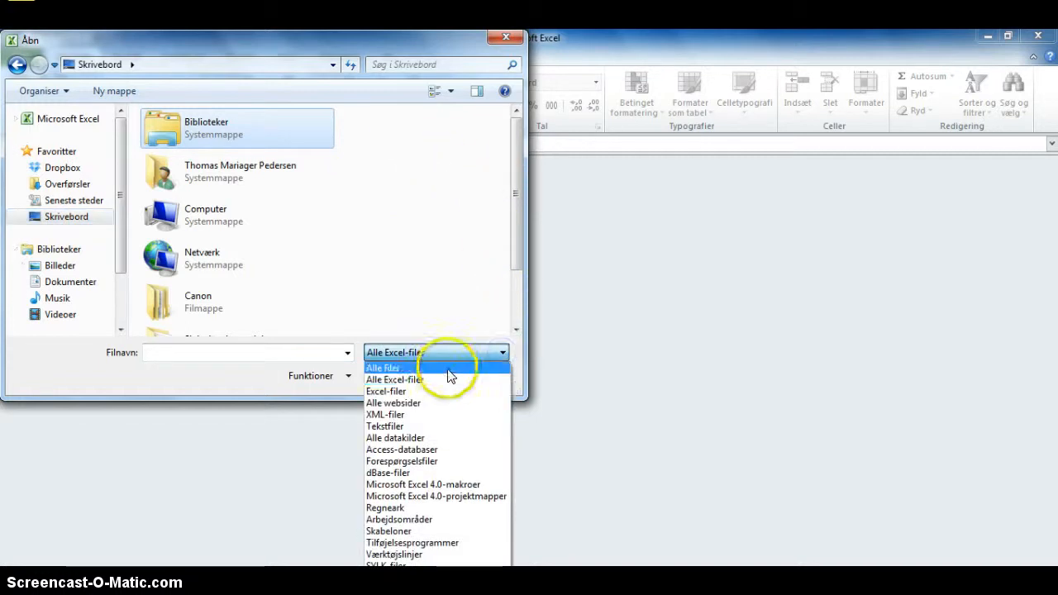
{"action": "left_click", "coordinate": [449, 362]}
{"action": "left_click_drag", "start_coordinate": [519, 184], "coordinate": [542, 341]}
{"action": "left_click", "coordinate": [206, 329]}
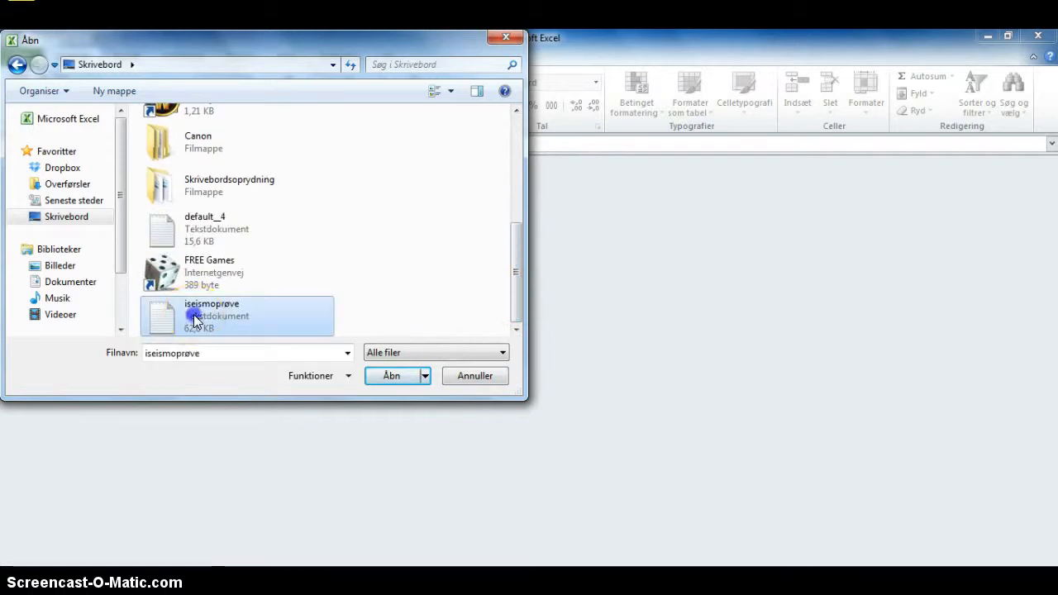
{"action": "left_click", "coordinate": [397, 375]}
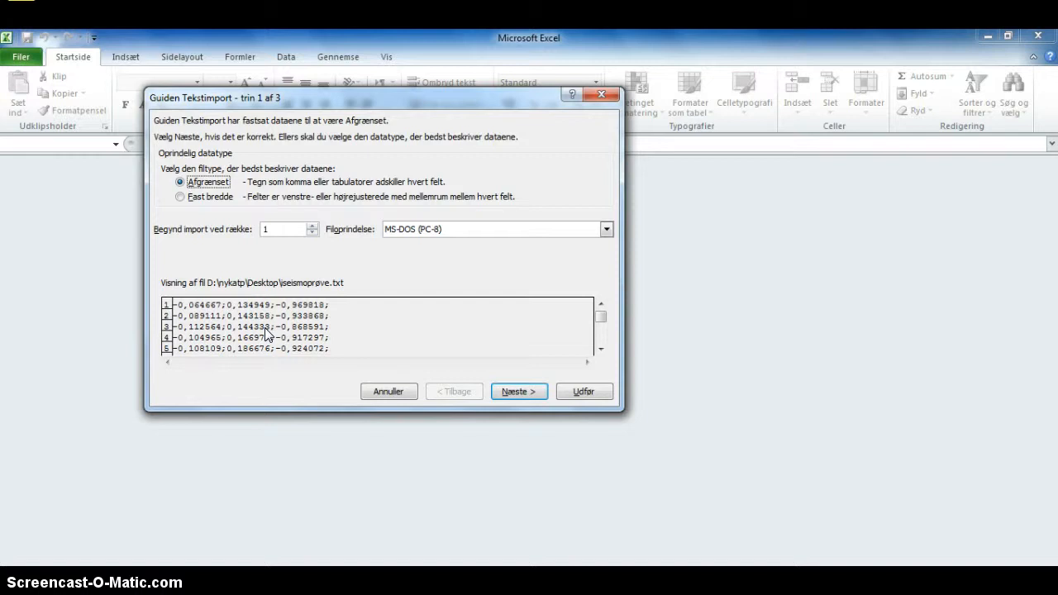
Import the delimited text with Semikolon as the only delimiter, text qualifier {ingen} and the Standard column format
{"action": "left_click", "coordinate": [516, 392]}
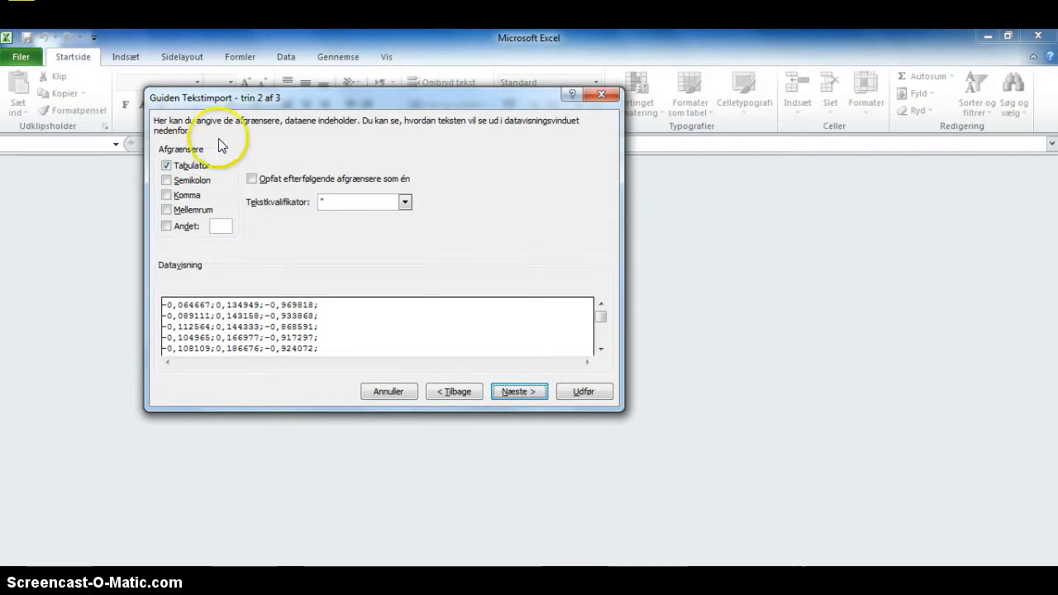
{"action": "left_click", "coordinate": [165, 166]}
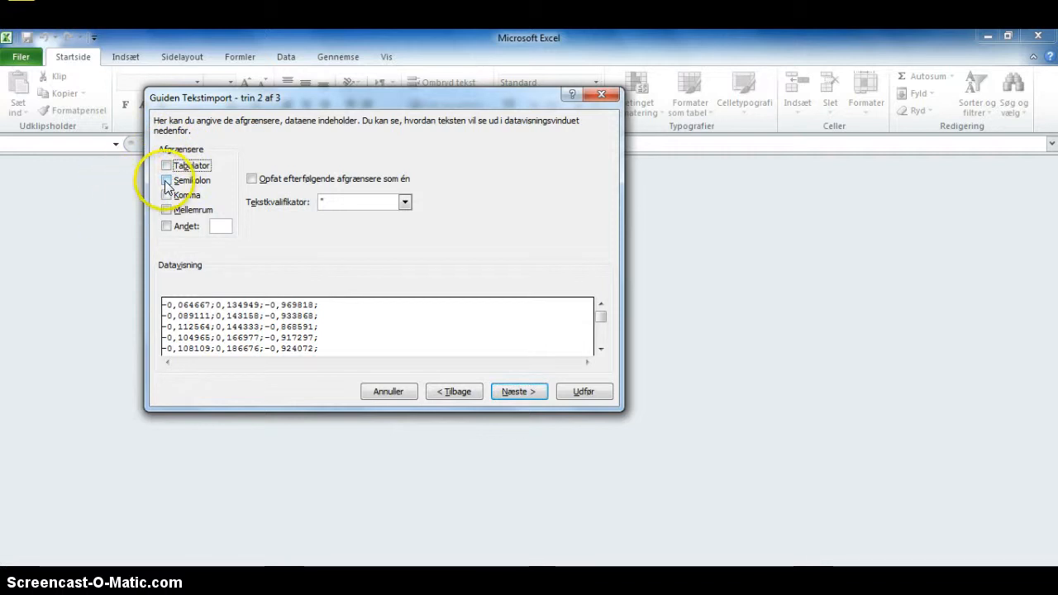
{"action": "left_click", "coordinate": [166, 180]}
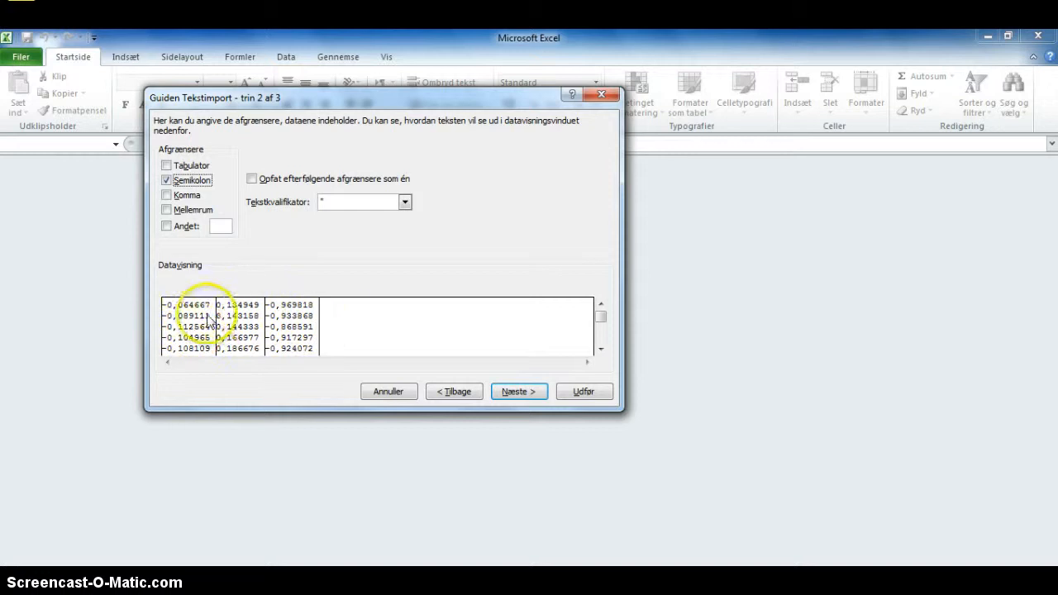
{"action": "left_click", "coordinate": [405, 203]}
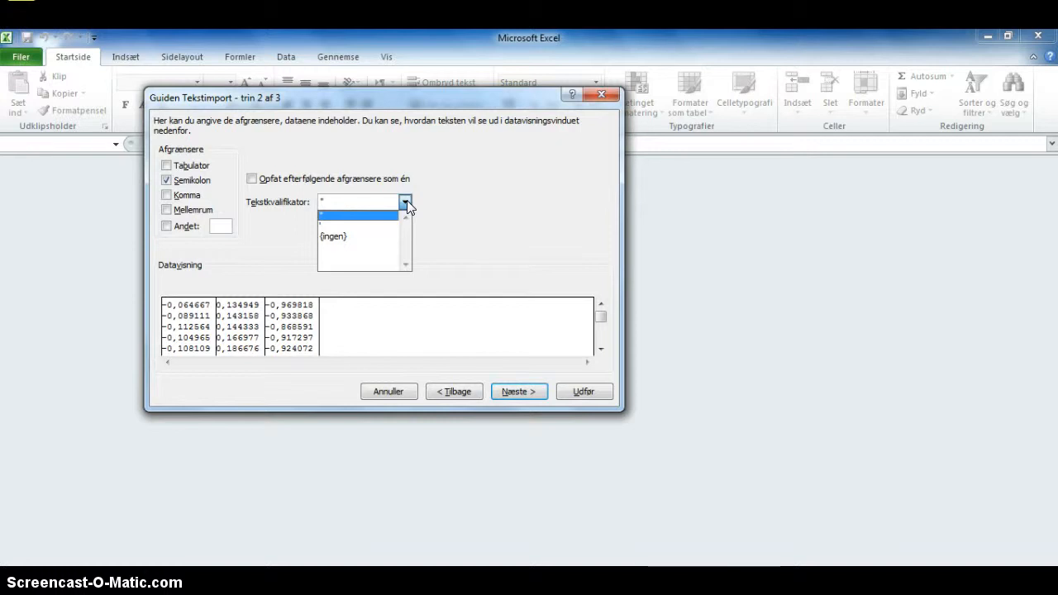
{"action": "left_click", "coordinate": [356, 237]}
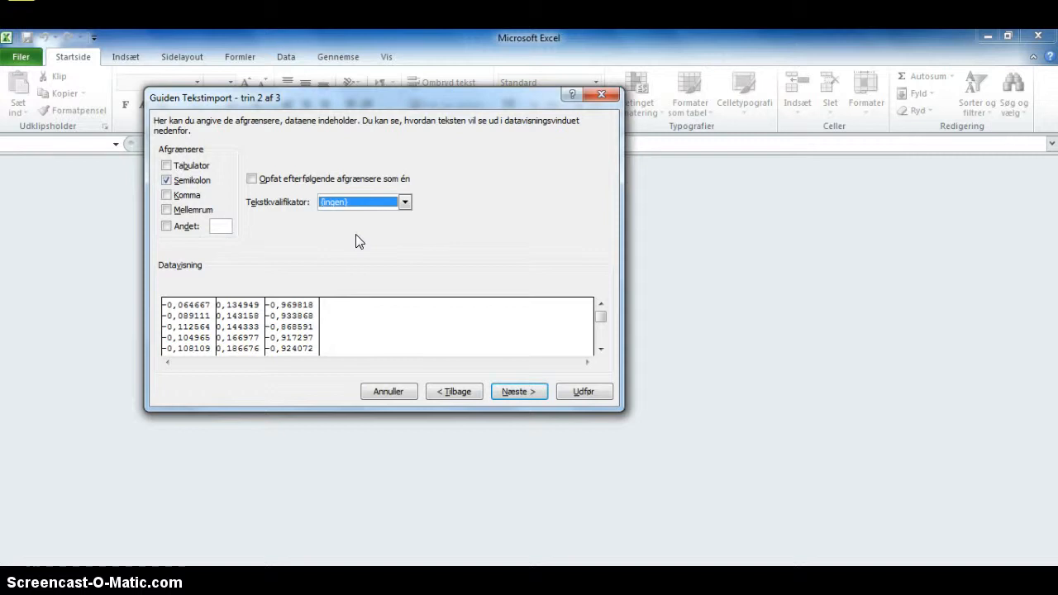
{"action": "left_click", "coordinate": [531, 391]}
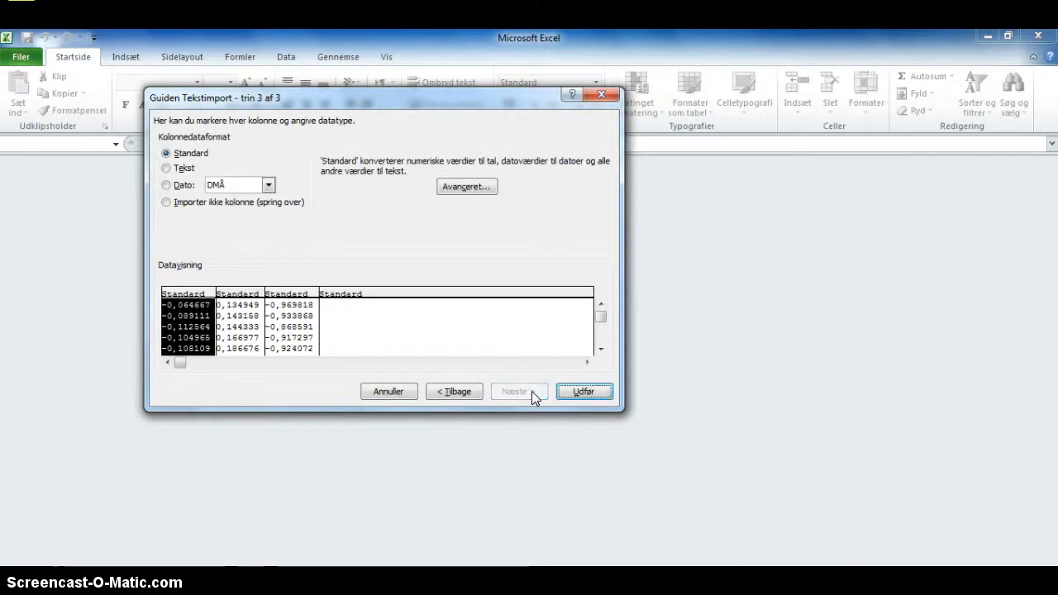
{"action": "left_click", "coordinate": [576, 391]}
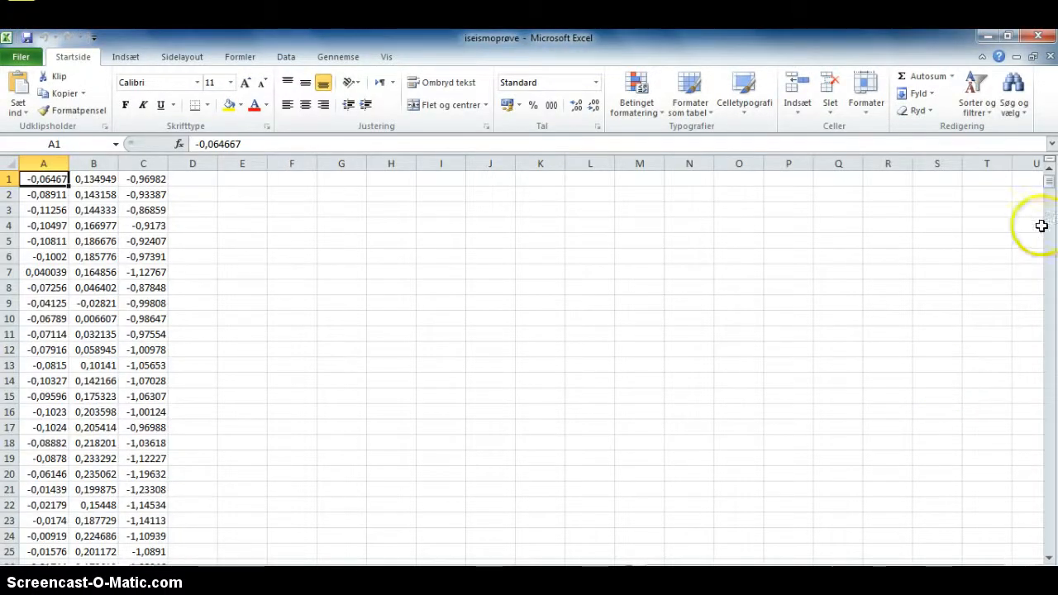
Enter the formula =B6+C6 in cell D6 to test calculating with the imported readings
{"action": "left_click", "coordinate": [1051, 184]}
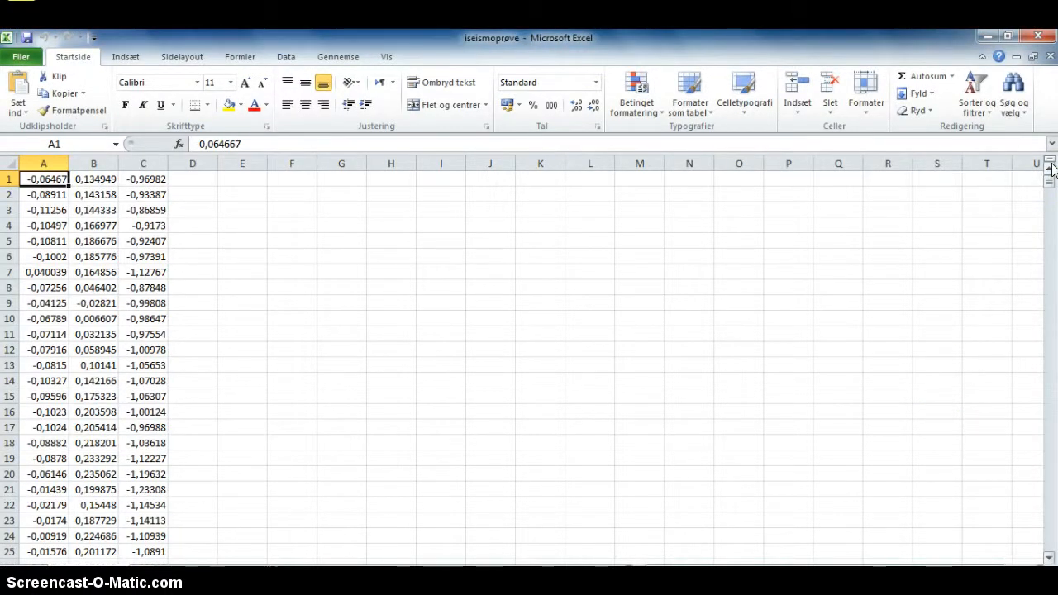
{"action": "left_click", "coordinate": [93, 256]}
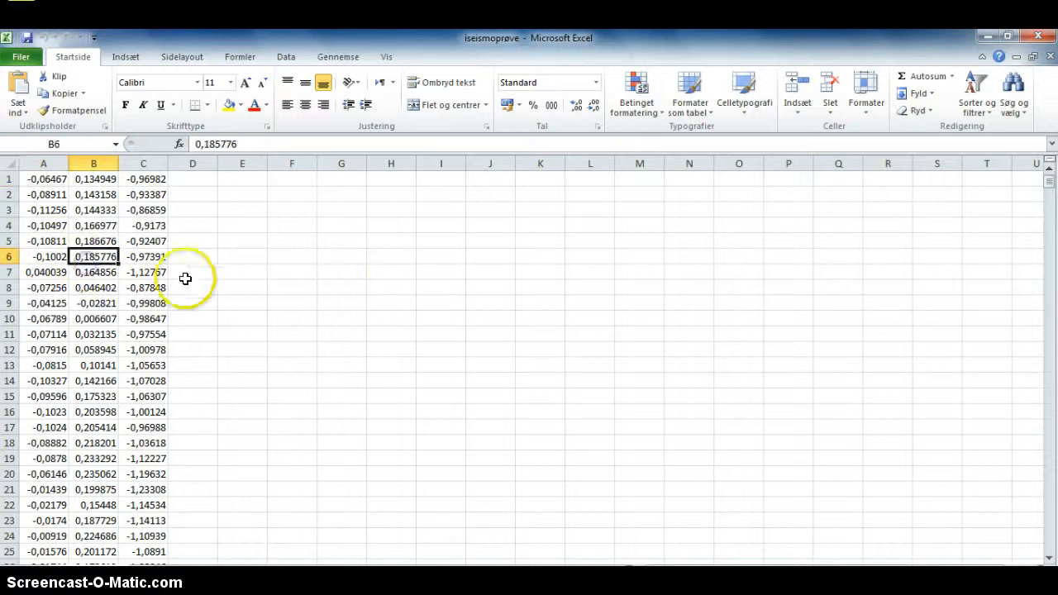
{"action": "left_click", "coordinate": [209, 256]}
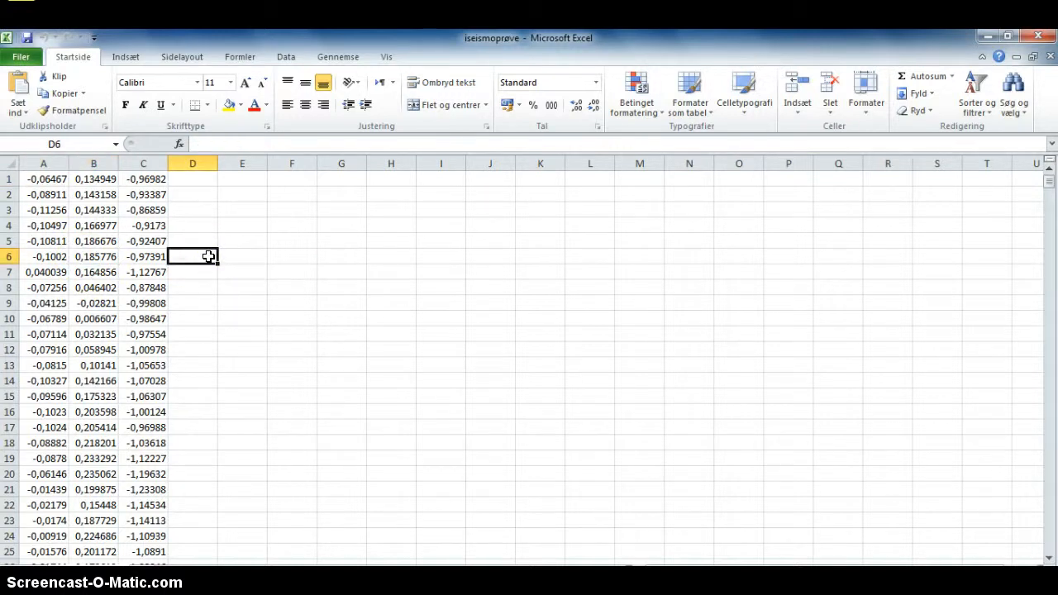
{"action": "type", "text": "="}
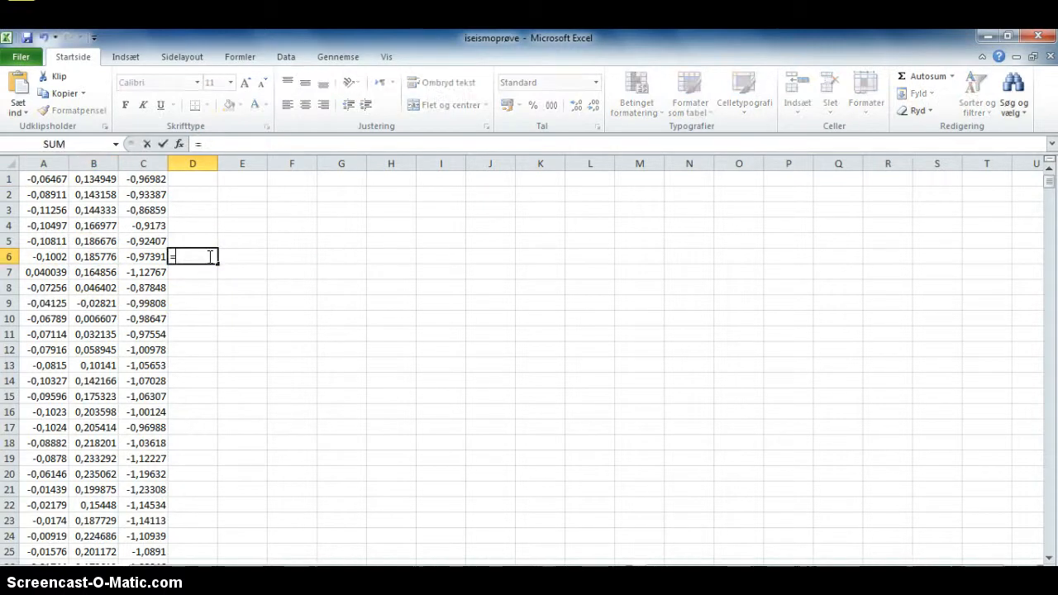
{"action": "left_click", "coordinate": [99, 257]}
{"action": "type", "text": "+"}
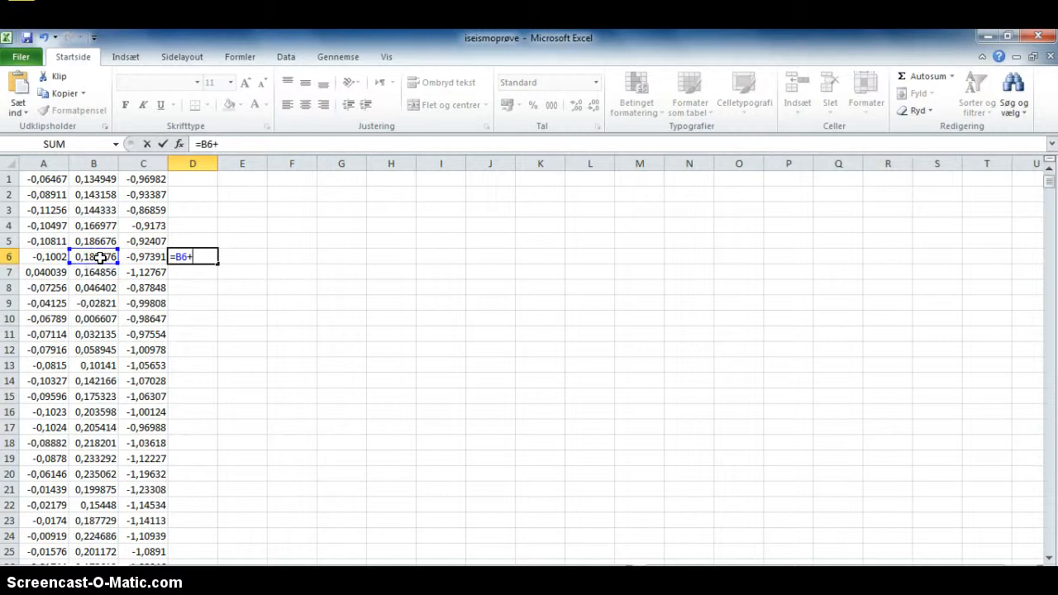
{"action": "left_click", "coordinate": [152, 256]}
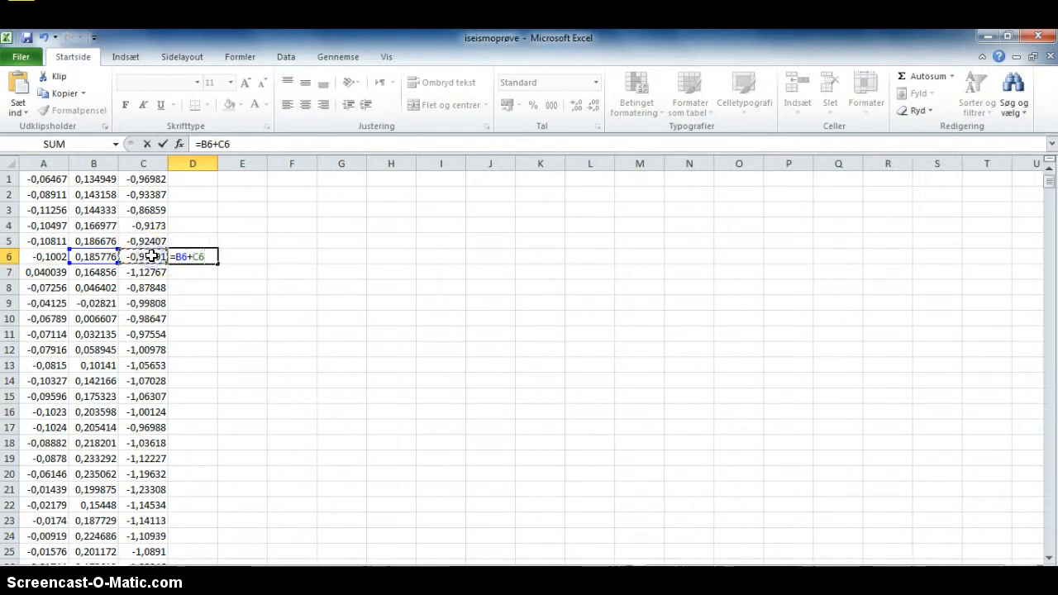
{"action": "key", "text": "Return"}
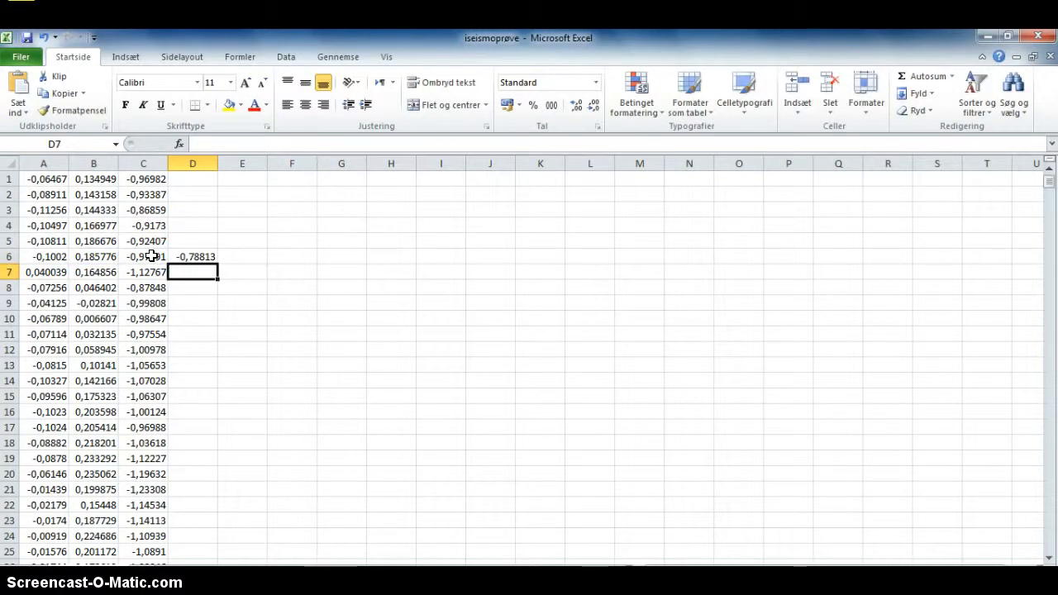
Open the formula in cell D6 for editing
{"action": "left_click", "coordinate": [193, 257]}
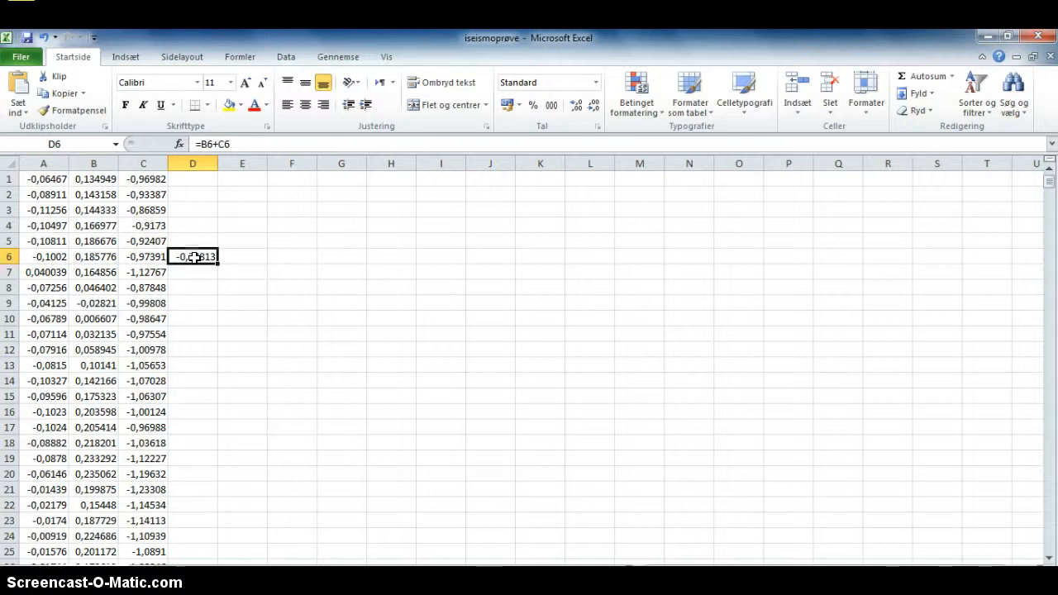
{"action": "double_click", "coordinate": [195, 258]}
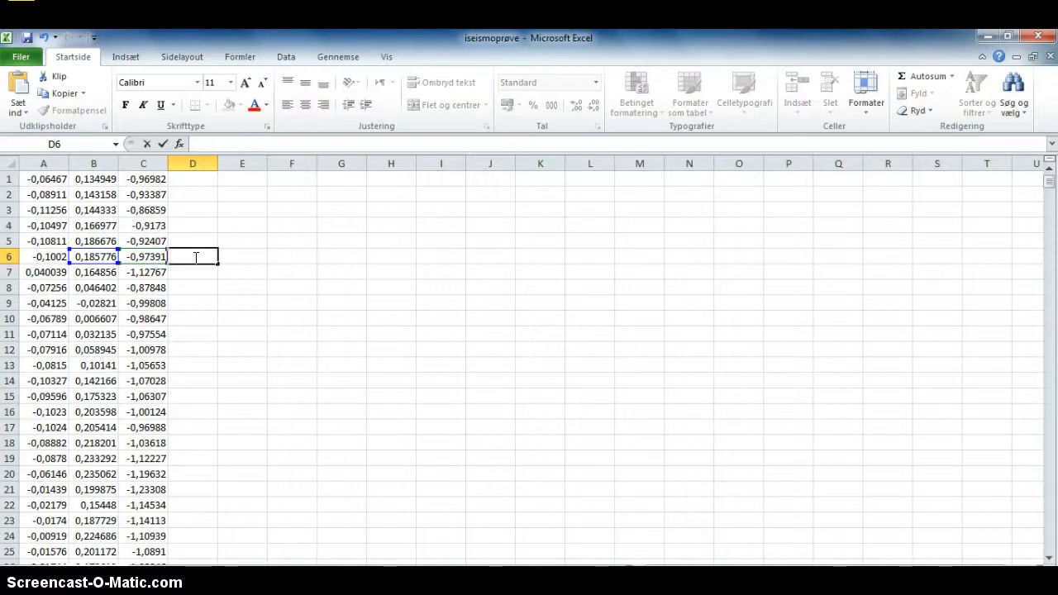